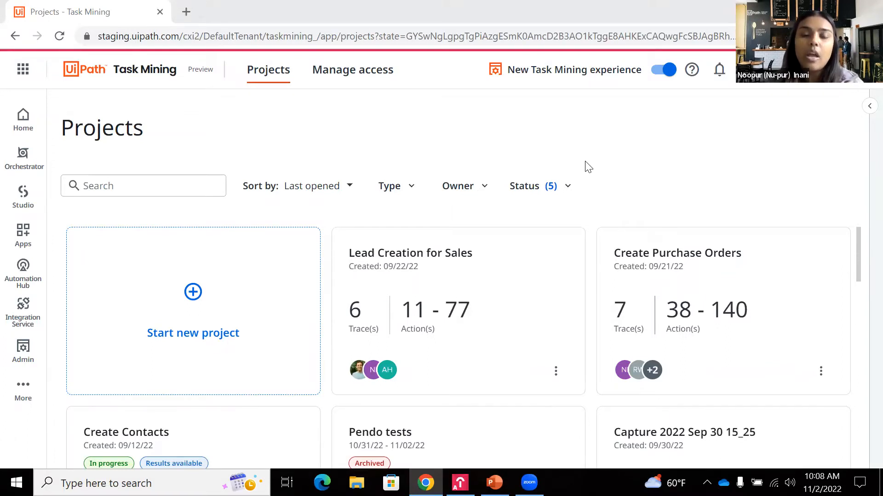
Start a new project with the Capture known task approach and continue to the project details
left_click(133, 334)
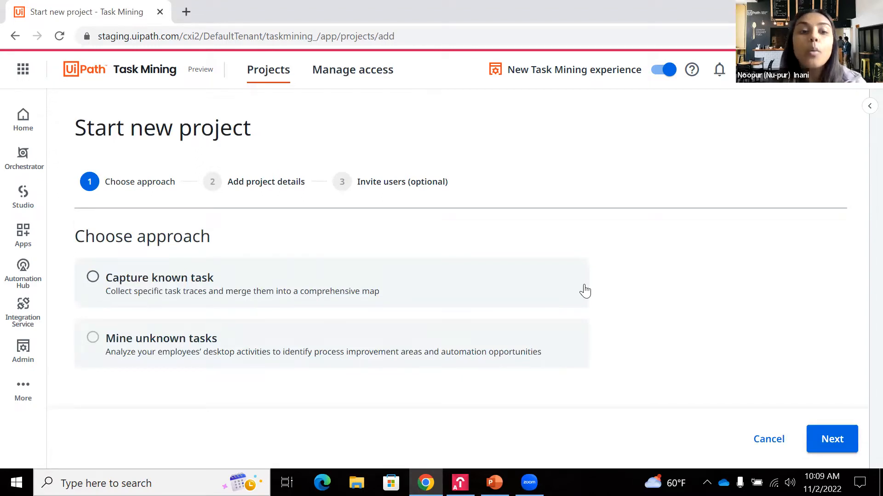
mouse_move(120, 339)
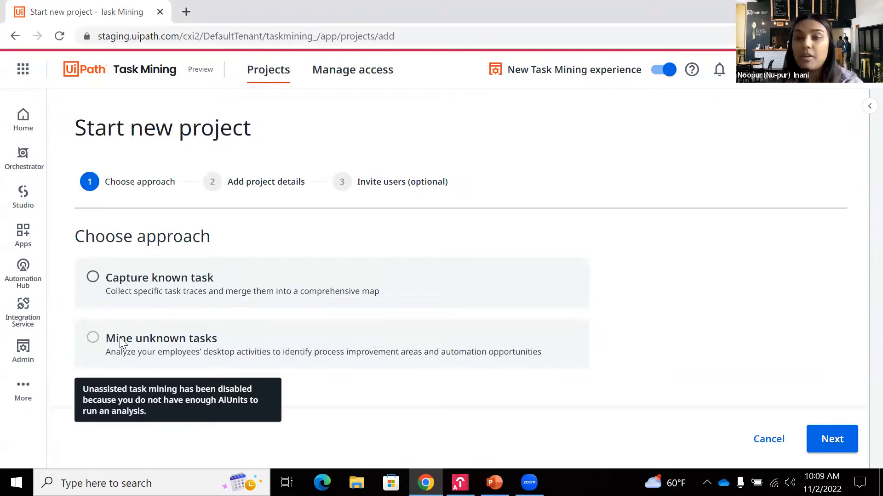
left_click(129, 286)
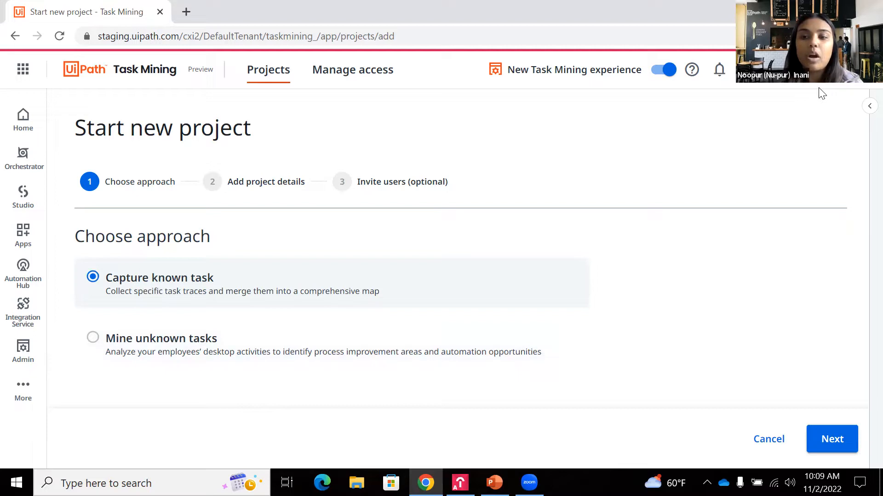
left_click(821, 430)
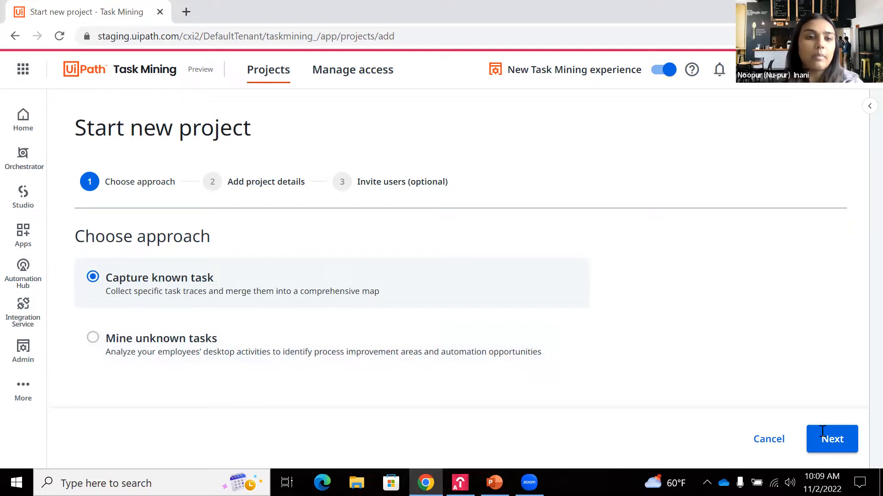
Name the project "Community Webinar", leave the description empty, and continue to the user invitations
left_click(194, 251)
type("Communi")
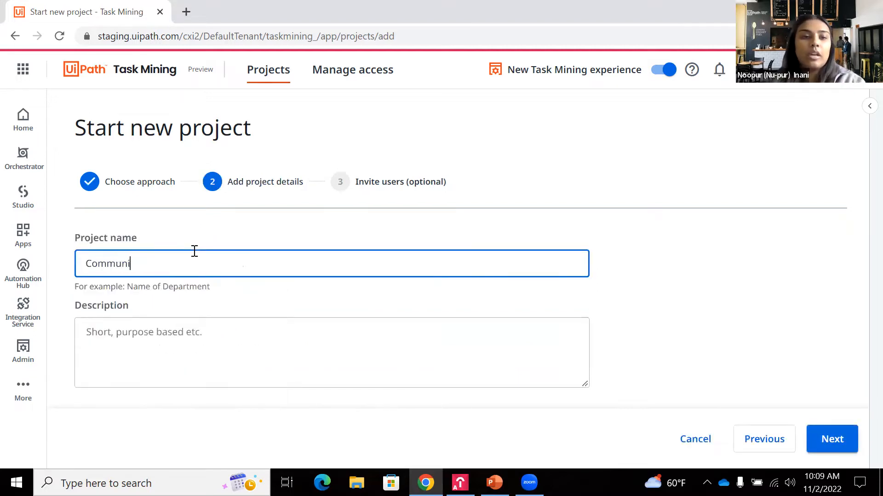
type("ty Webinar")
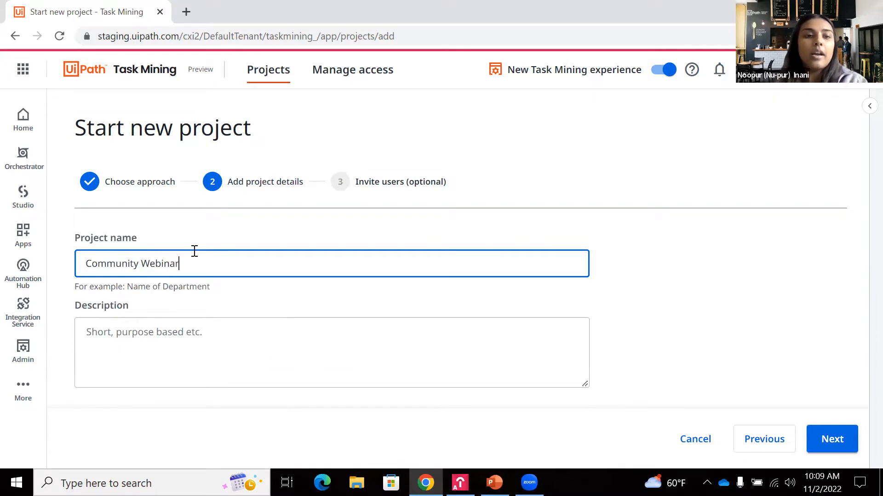
left_click(141, 347)
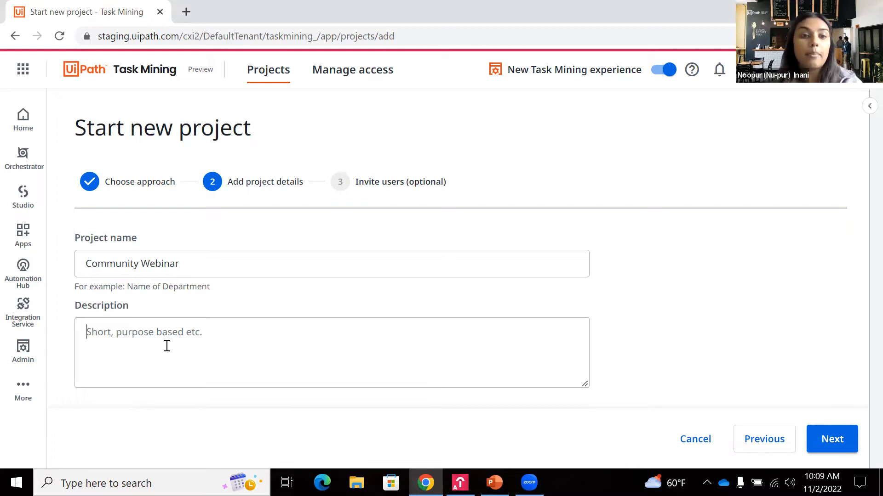
left_click(833, 438)
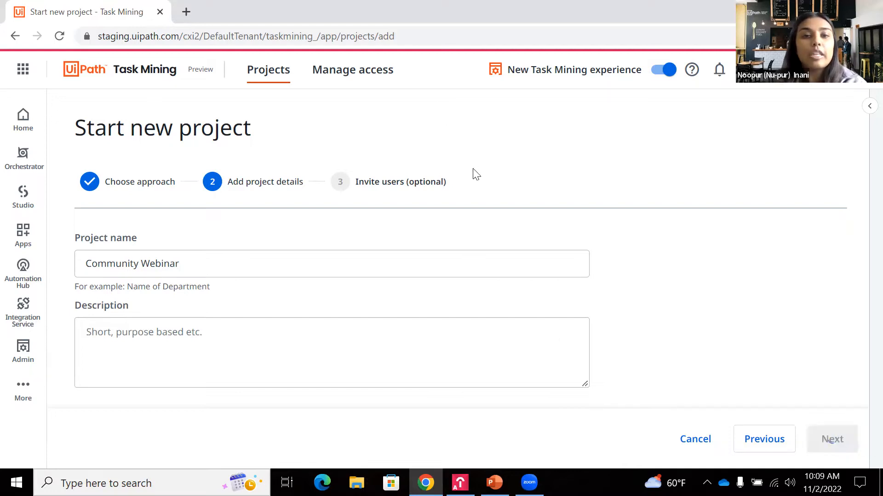
left_click(258, 328)
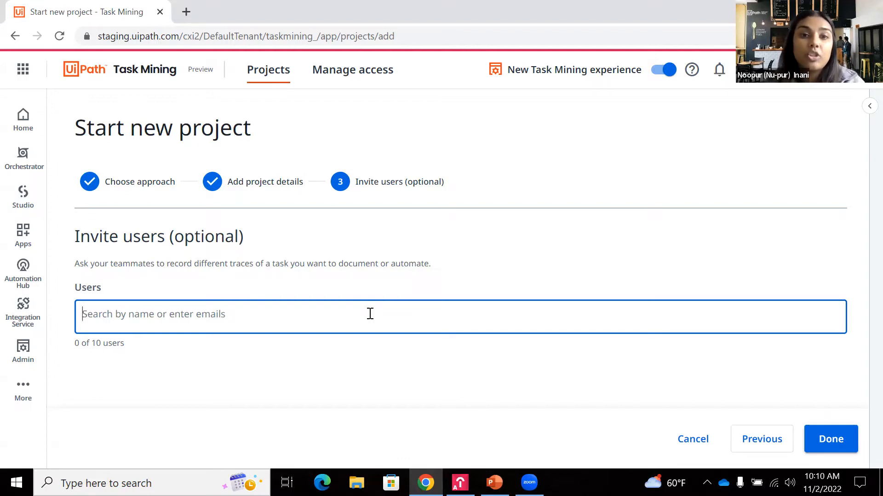
type("noopur")
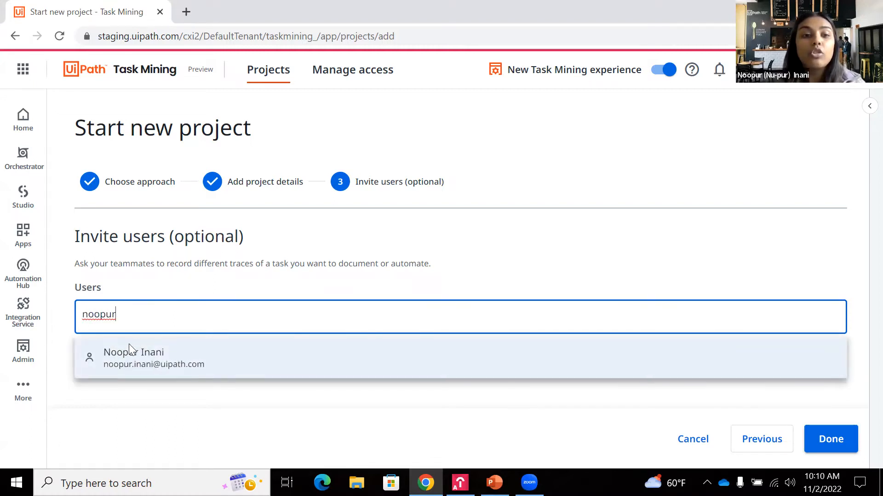
left_click_drag(197, 315, 81, 315)
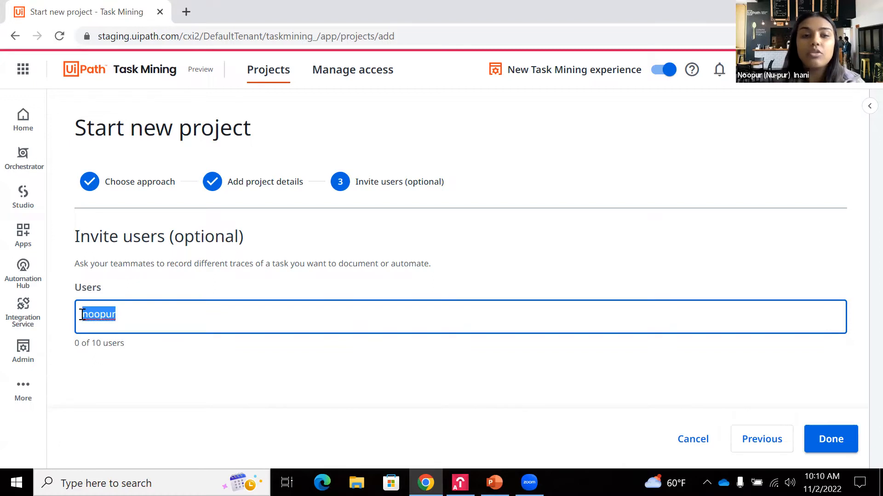
key("BackSpace")
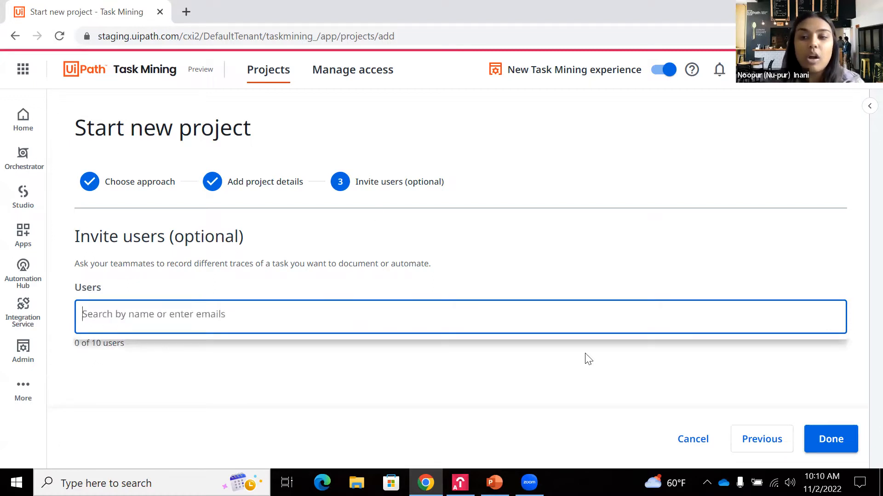
Finish creating the project without inviting users and launch the UiPath Assisted Task Mining recorder to capture a trace
left_click(839, 439)
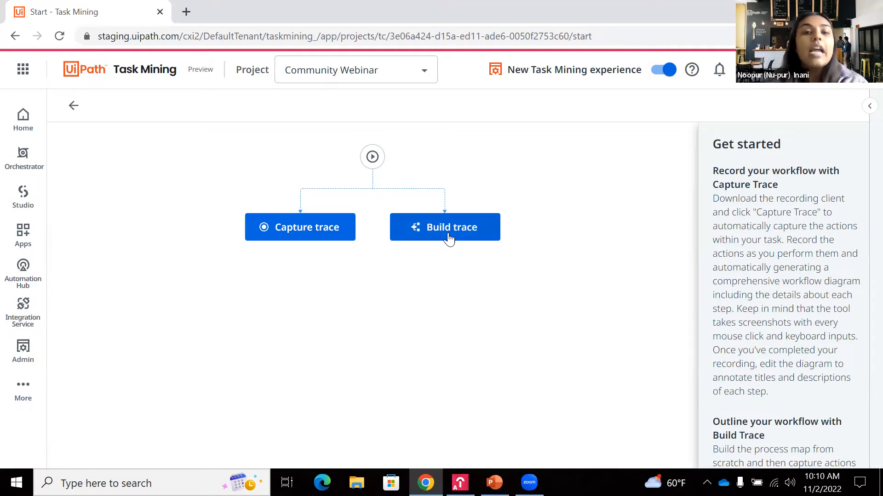
left_click(285, 228)
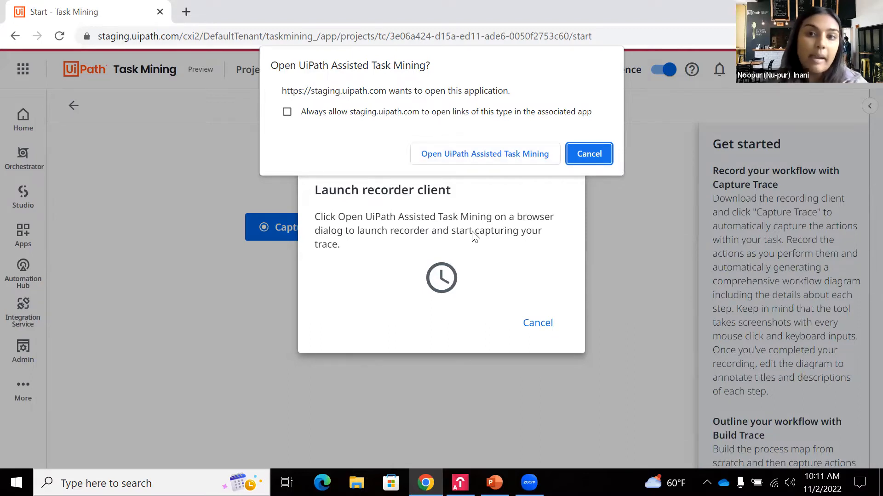
left_click(458, 156)
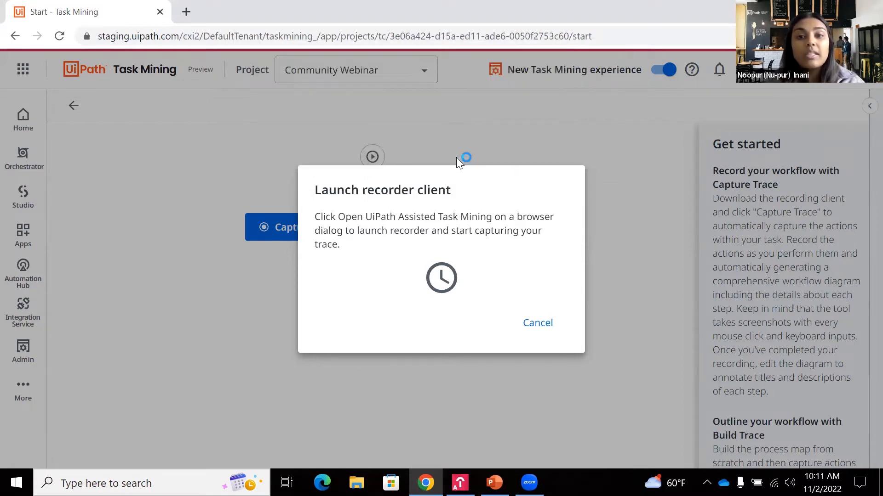
mouse_move(462, 481)
left_click(462, 409)
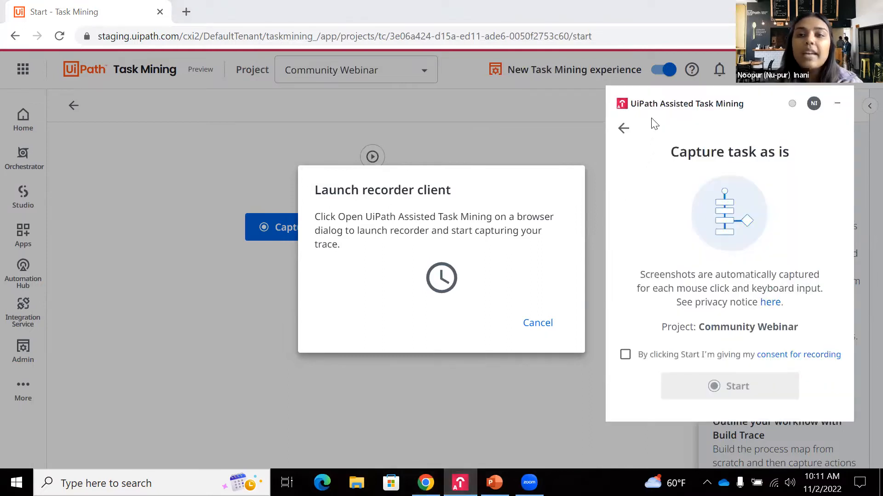
Check the signed-in account and project in the recorder, and start the capture with consent for recording given
left_click_drag(644, 114, 353, 112)
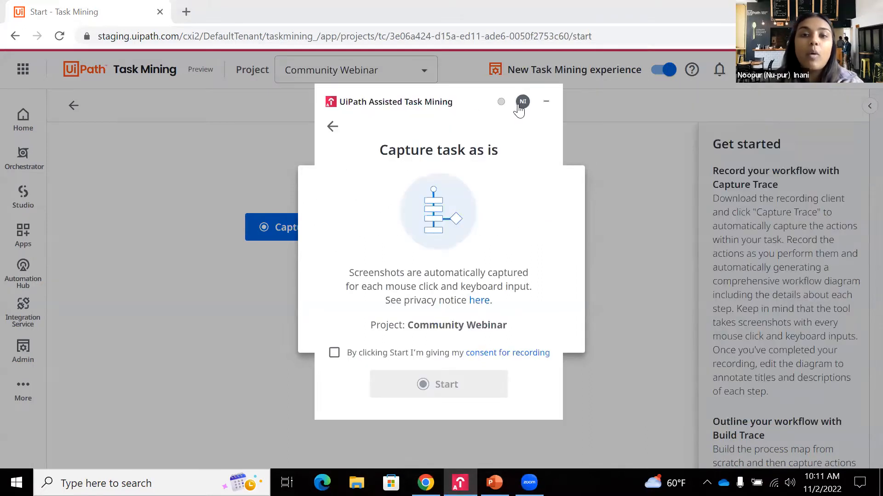
left_click(523, 101)
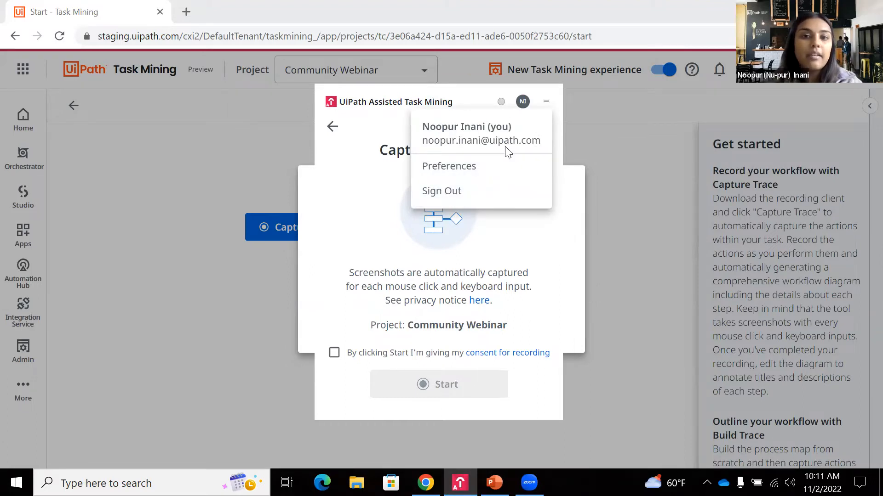
left_click(364, 205)
left_click_drag(367, 323, 514, 330)
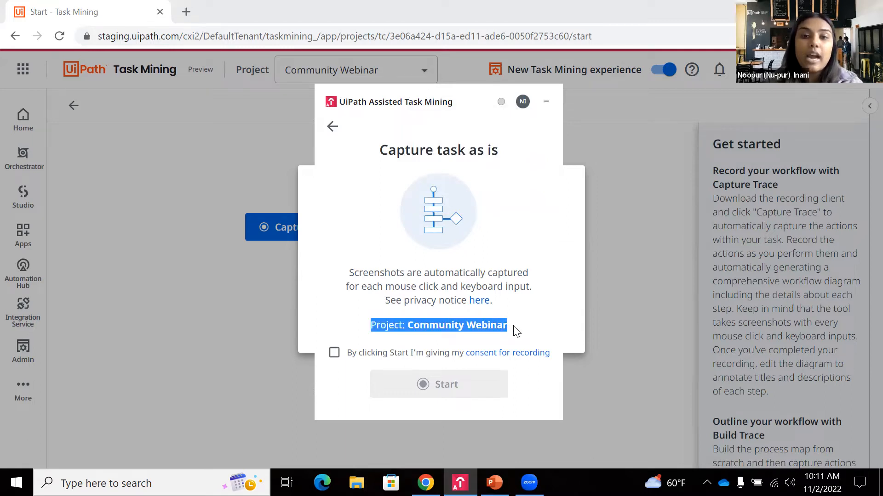
left_click(527, 313)
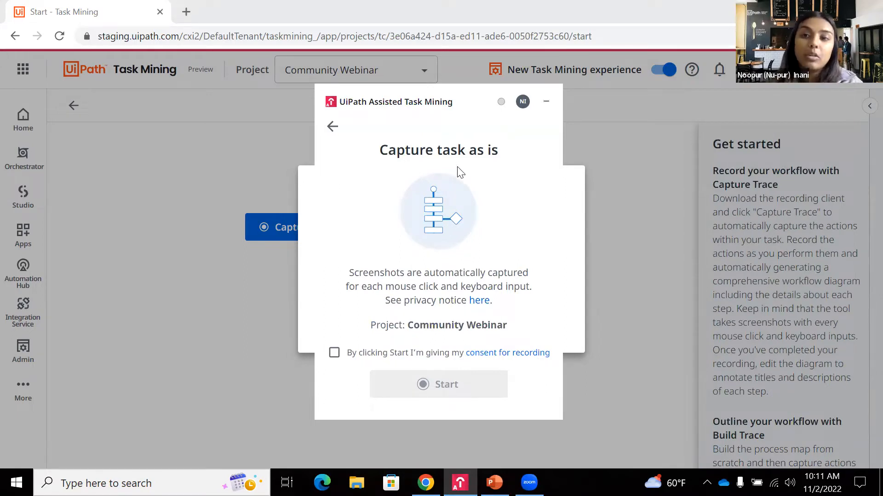
left_click(334, 354)
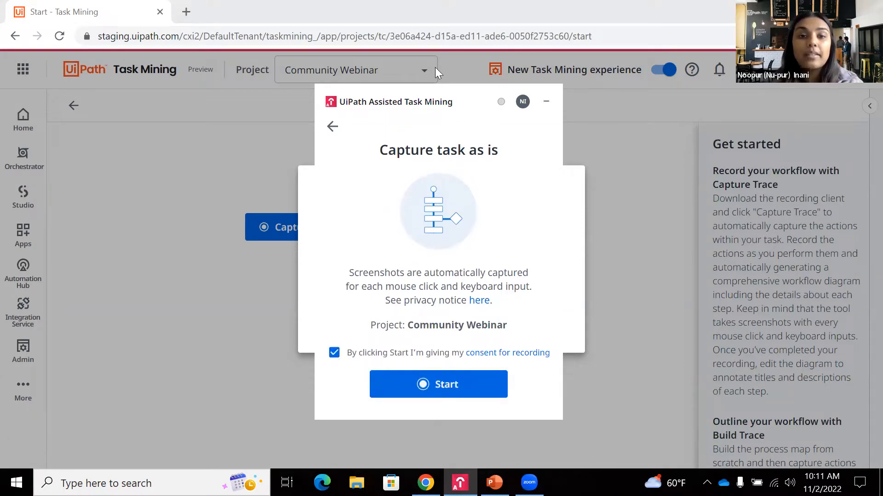
left_click(463, 386)
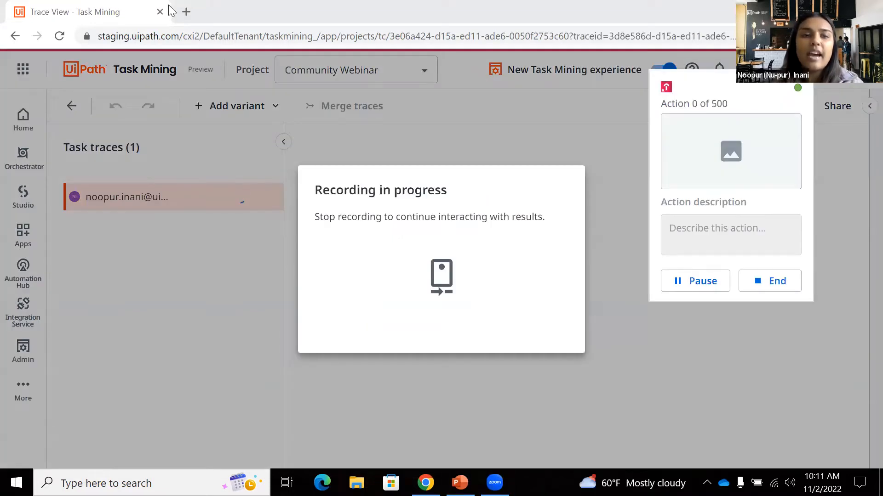
Search the web for "austin weather" in a new browser tab and look through the results while the capture runs
left_click(186, 12)
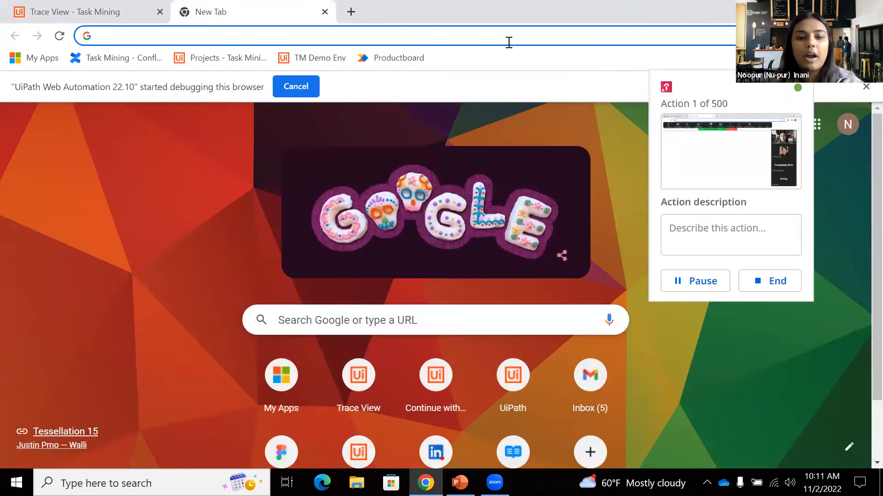
type("austin weather")
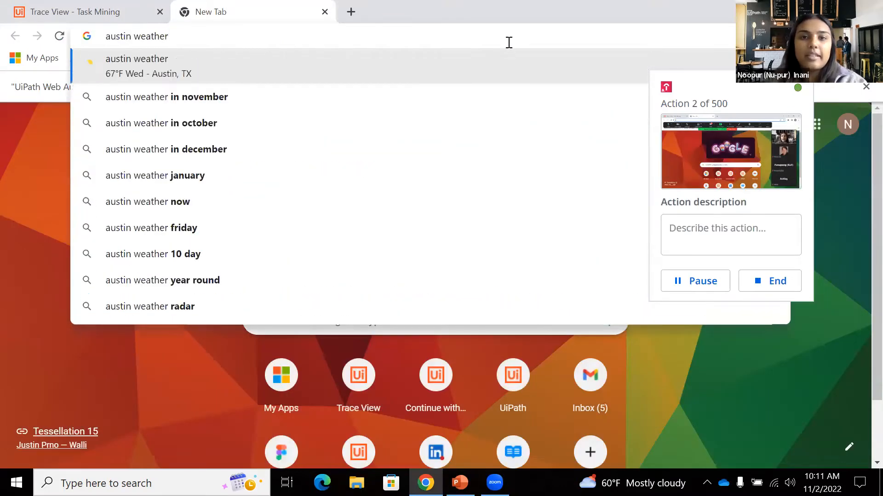
key("Return")
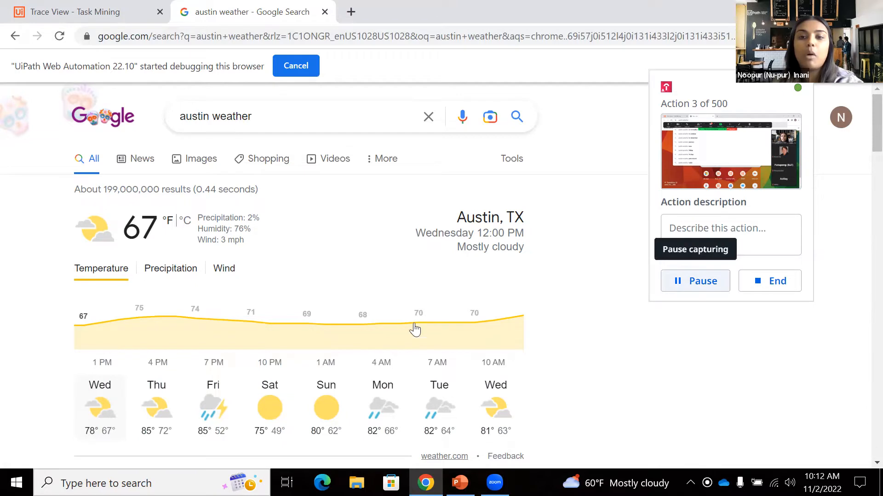
scroll(556, 344, "down", 10)
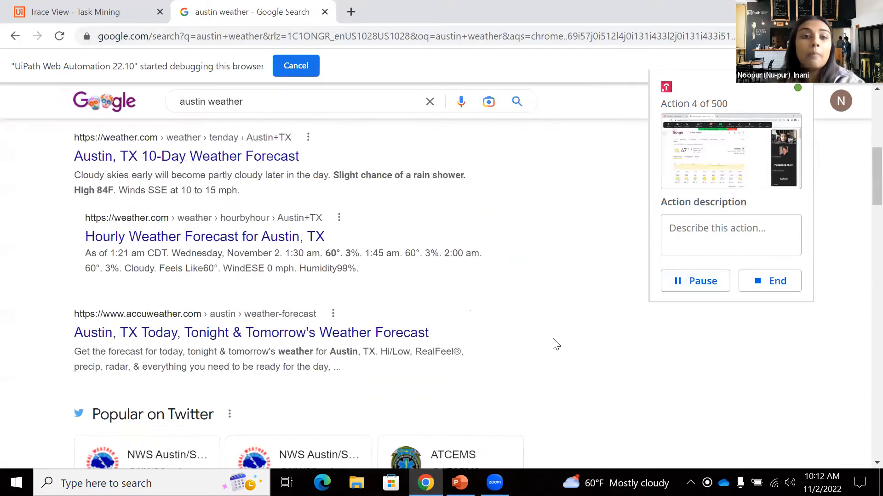
scroll(555, 345, "down", 5)
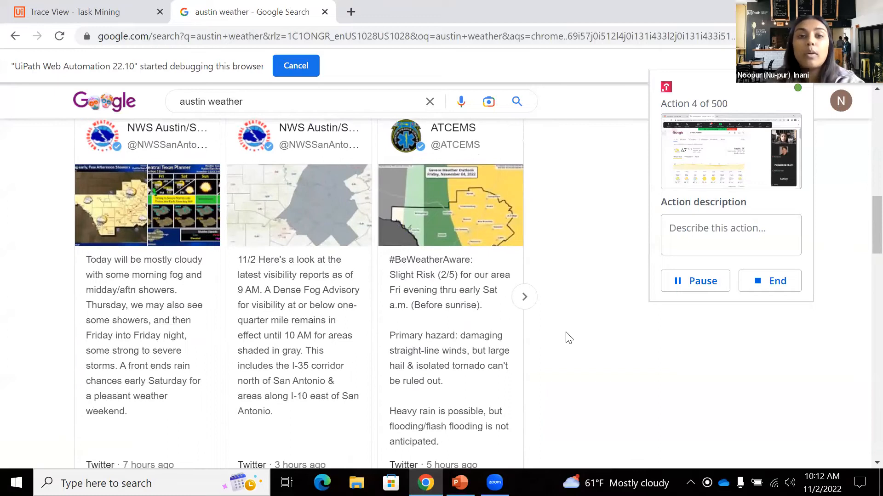
scroll(567, 337, "up", 15)
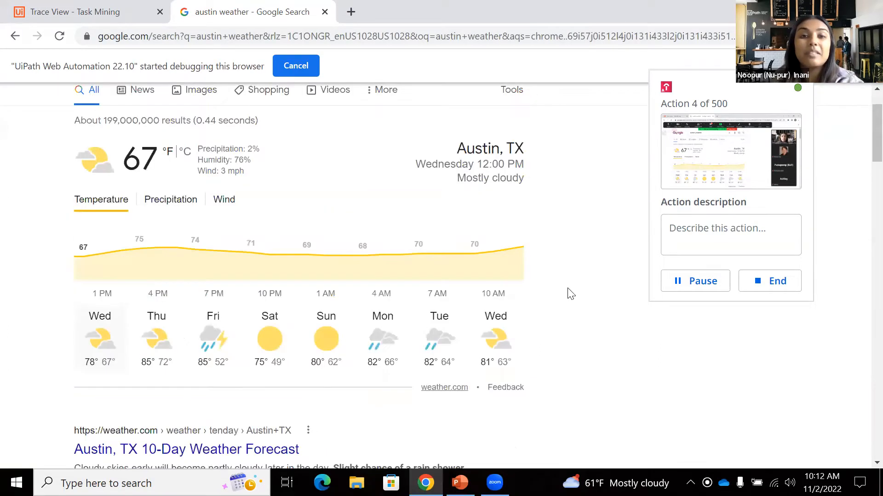
scroll(570, 293, "up", 1)
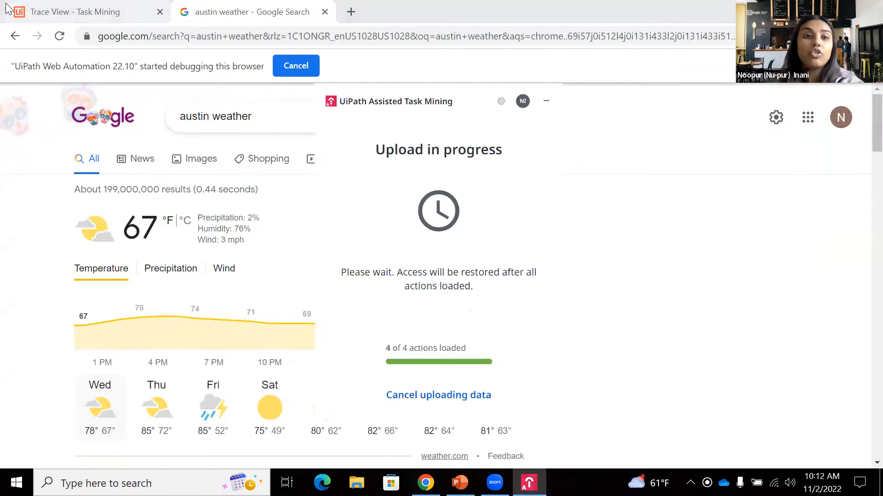
Return to the Task Mining trace view and examine the captured trace of the Community Webinar project
left_click(75, 7)
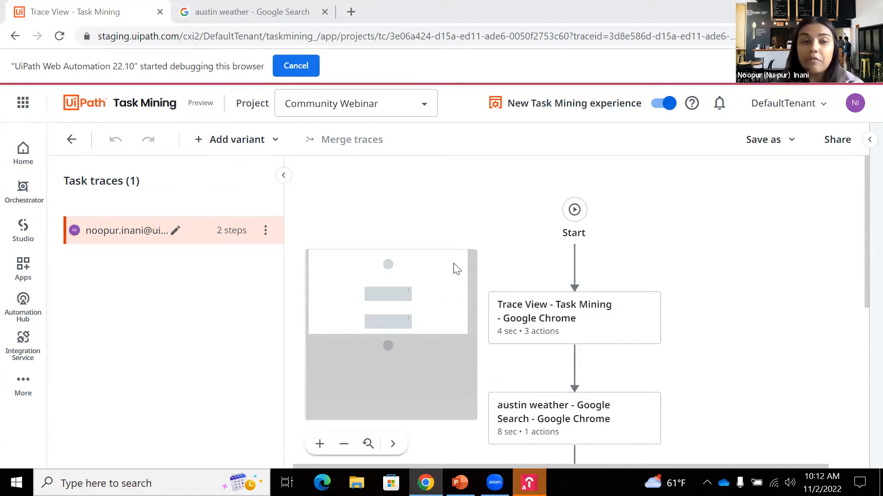
left_click_drag(91, 187, 123, 186)
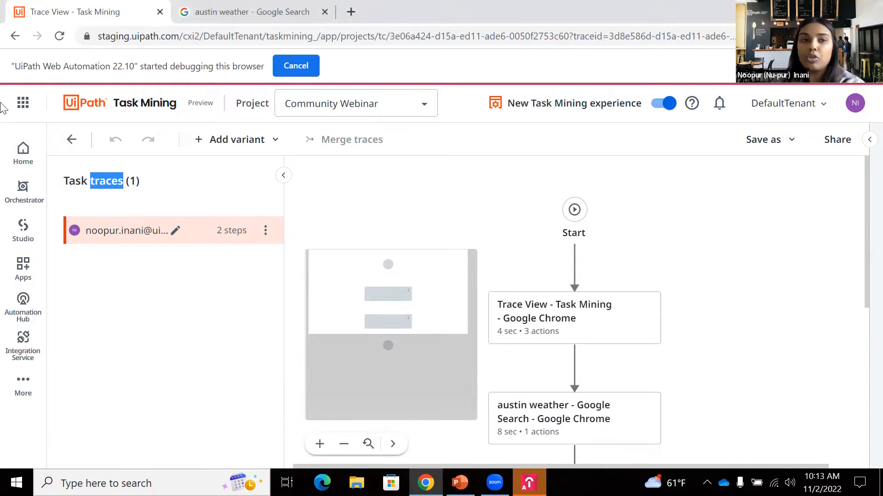
Open the Create Purchase Orders project and turn on step action previews for its Standard PO1 trace
left_click(97, 104)
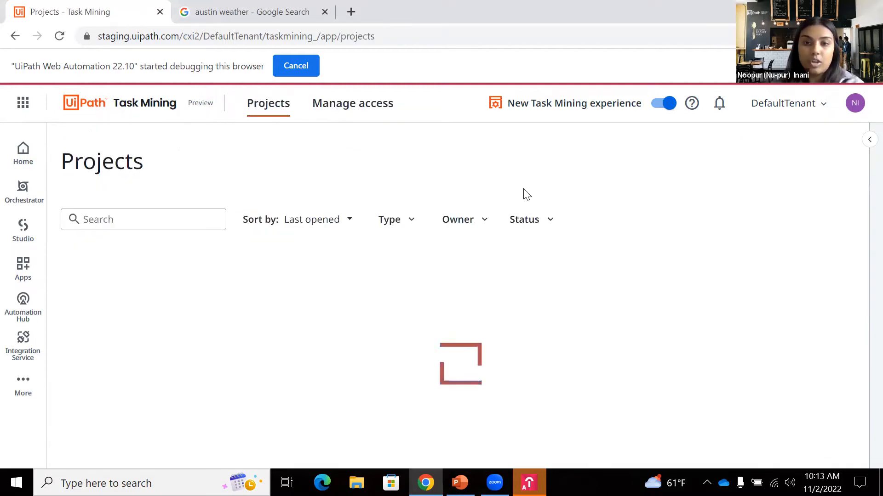
left_click(236, 377)
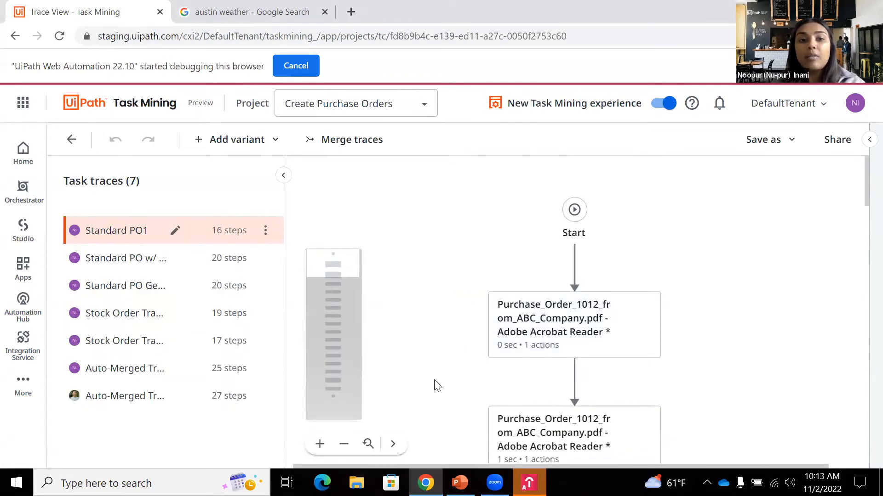
scroll(428, 345, "down", 2)
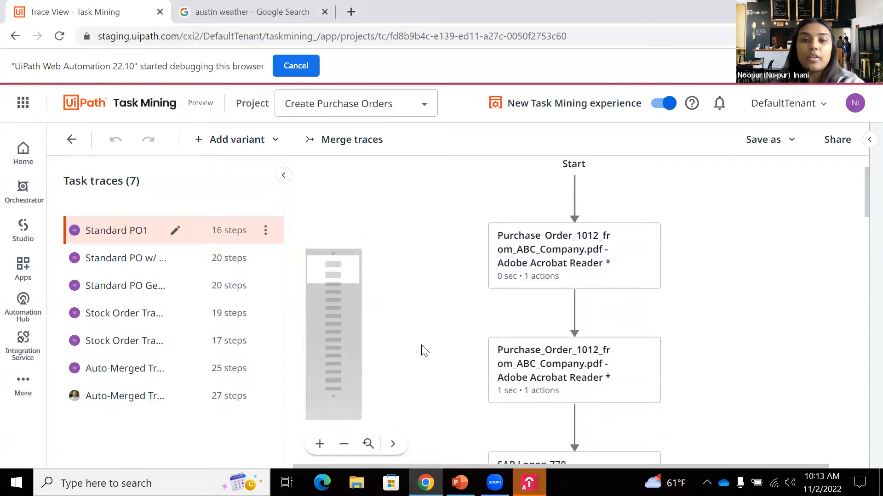
left_click(392, 444)
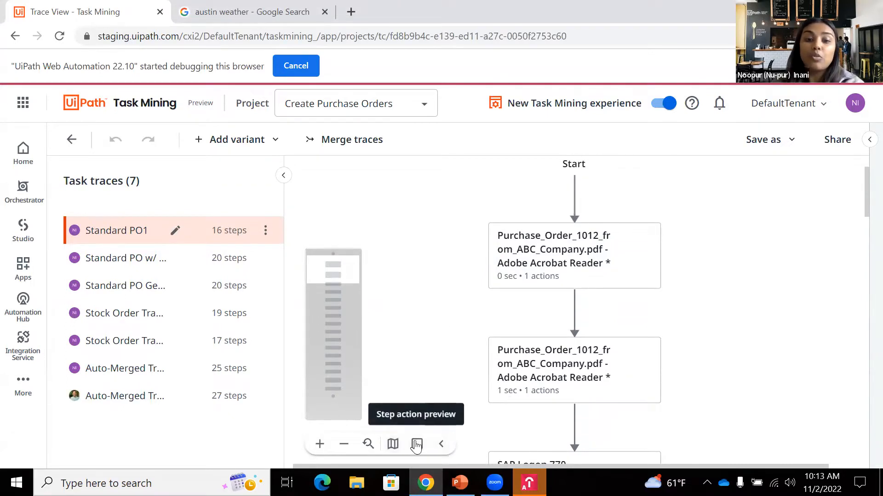
left_click(417, 444)
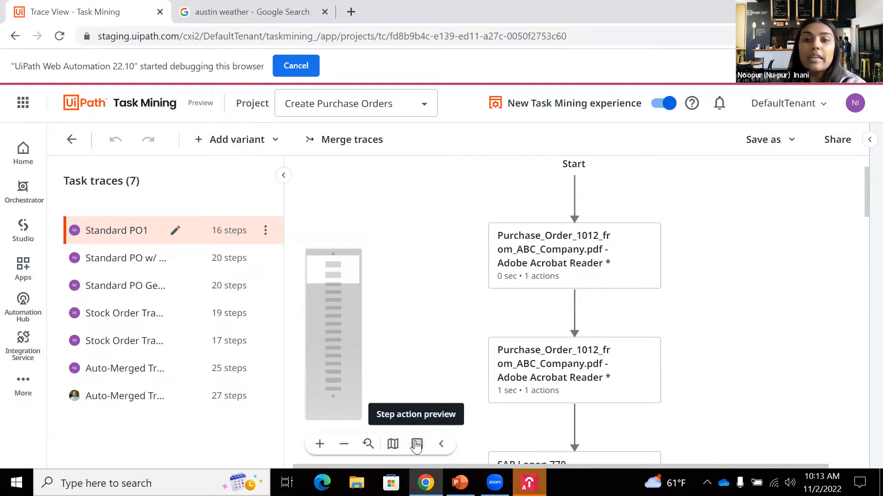
Look through the step screenshots along the Standard PO1 trace, from the Create Purchase Order steps back to the start
scroll(436, 244, "down", 1)
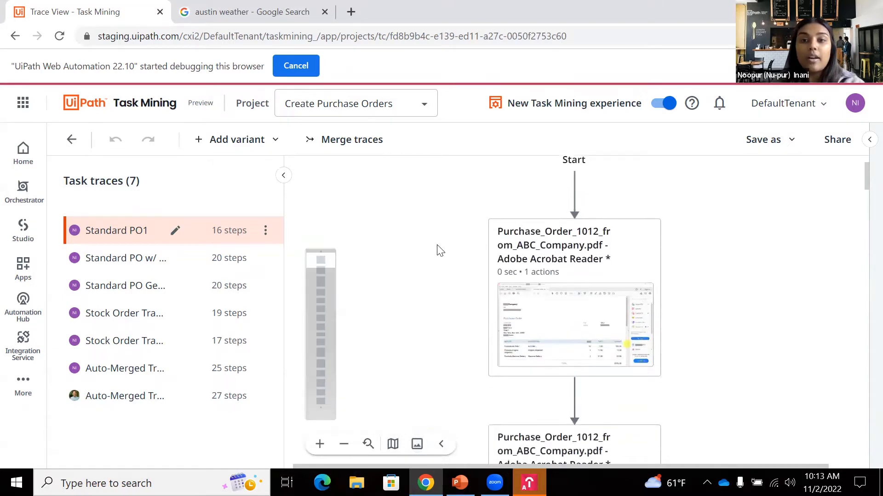
scroll(464, 253, "up", 1)
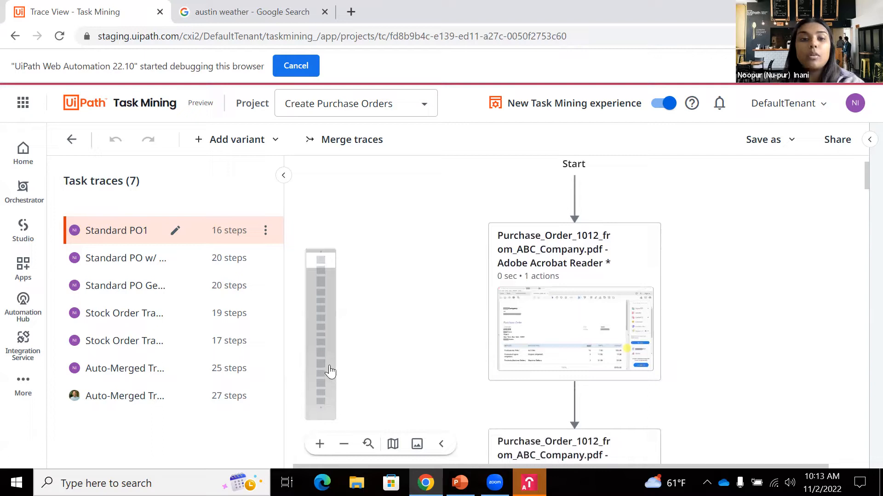
left_click(322, 382)
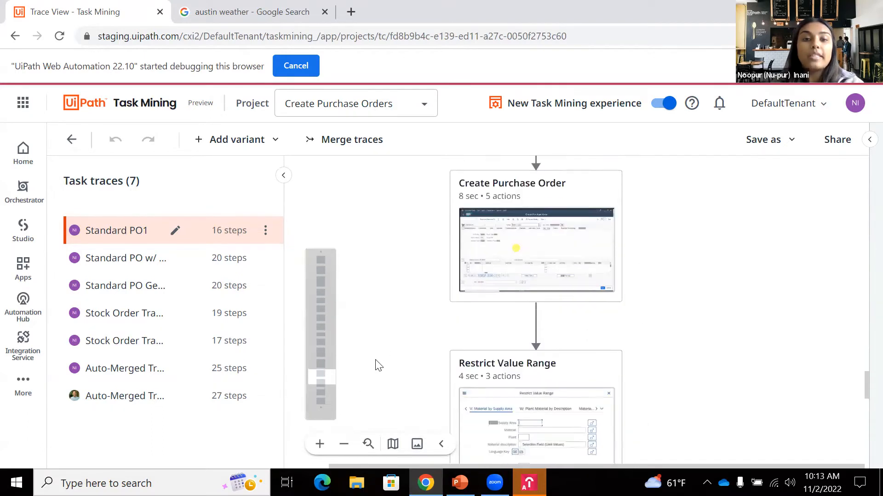
left_click(316, 323)
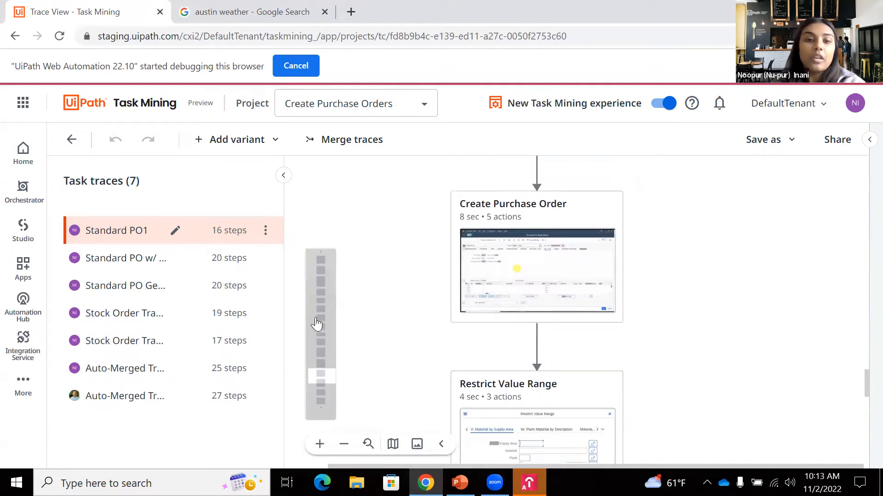
left_click(321, 270)
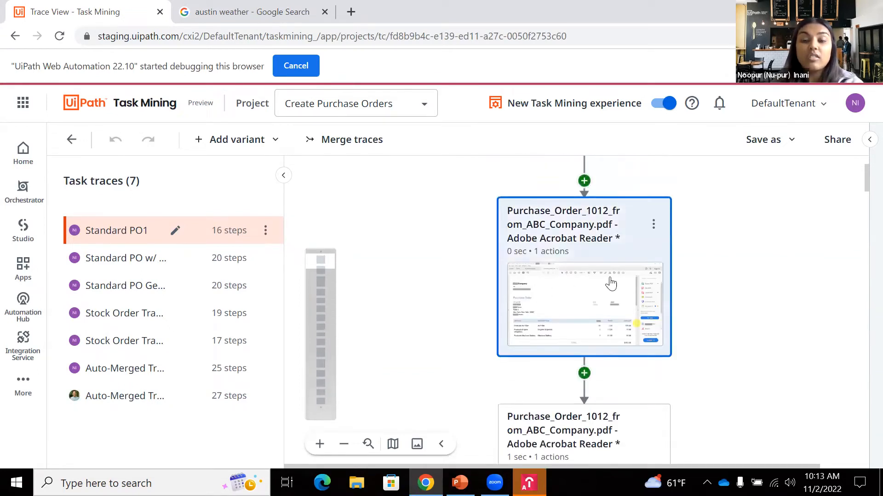
Open the details of the first Purchase_Order_1012_from_ABC_Company.pdf step and examine its action screenshot enlarged
left_click(612, 281)
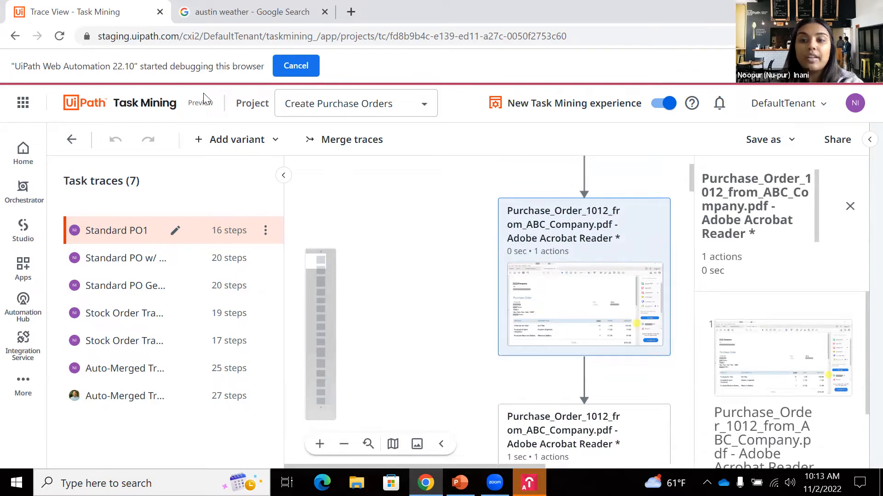
scroll(774, 405, "down", 1)
scroll(774, 405, "up", 1)
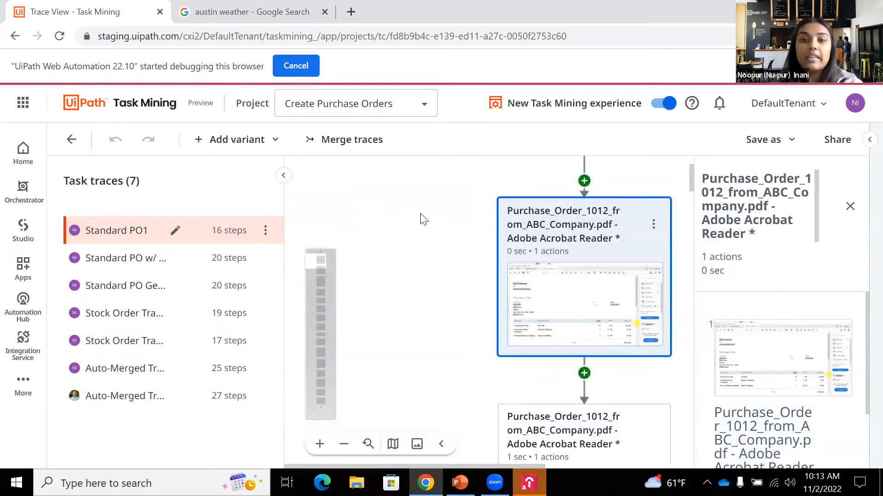
scroll(834, 376, "down", 2)
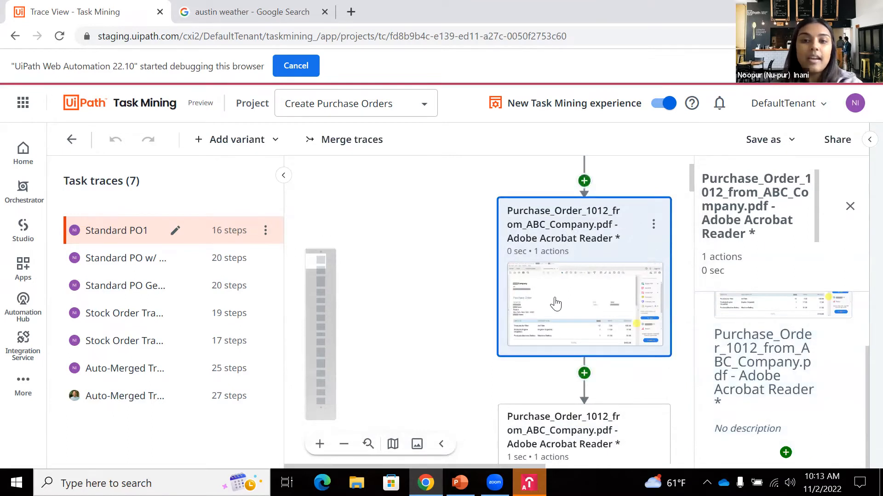
mouse_move(737, 310)
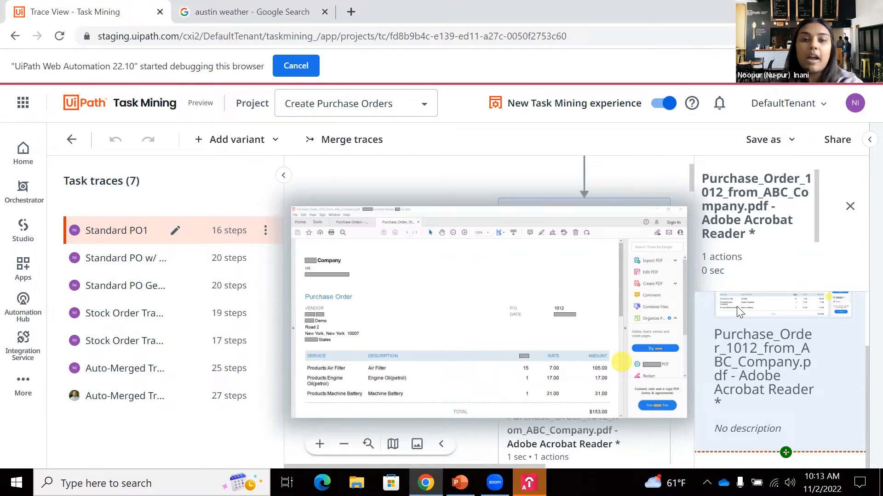
left_click(736, 306)
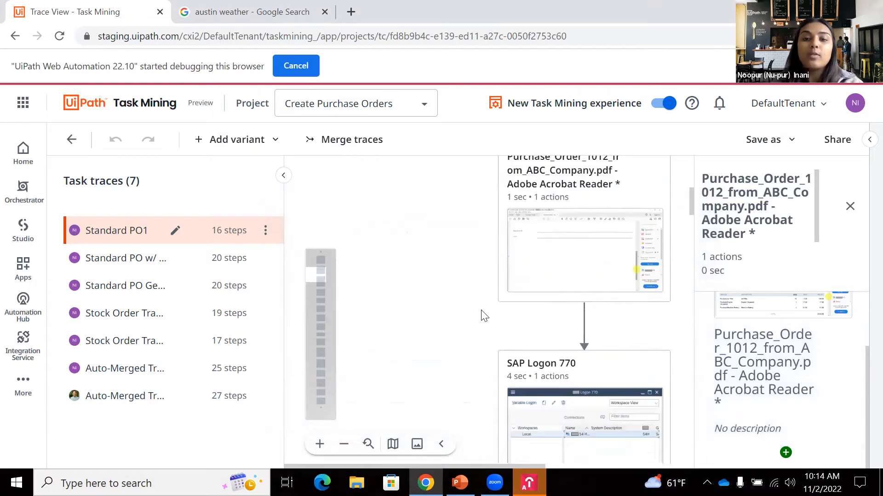
Look over the Create Purchase Order steps further along the trace and review the options for adding a variant
left_click(328, 360)
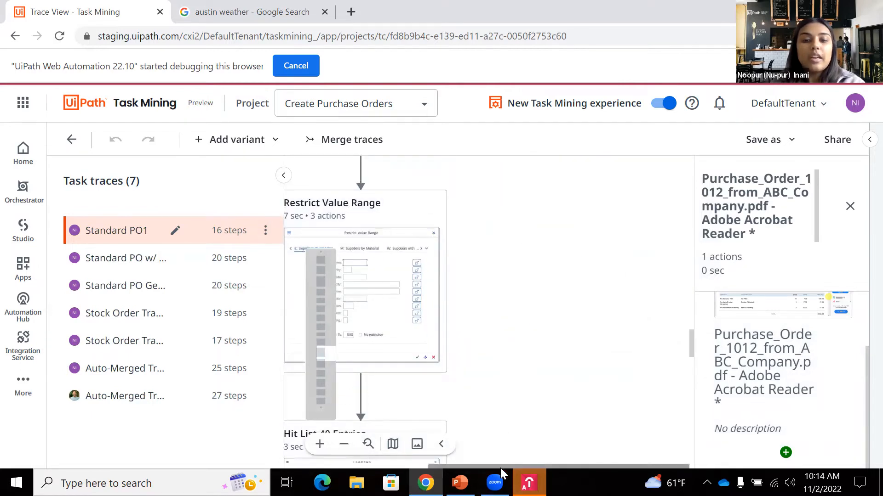
left_click_drag(500, 468, 473, 423)
scroll(528, 382, "up", 4)
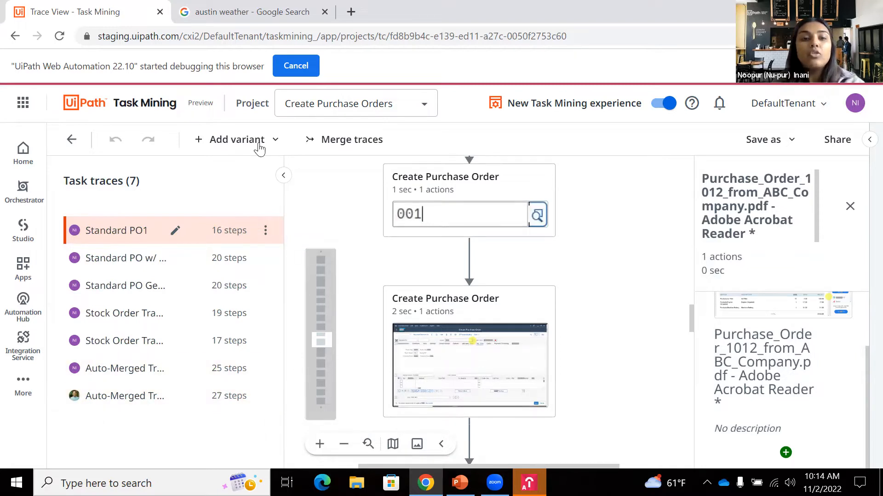
left_click(219, 139)
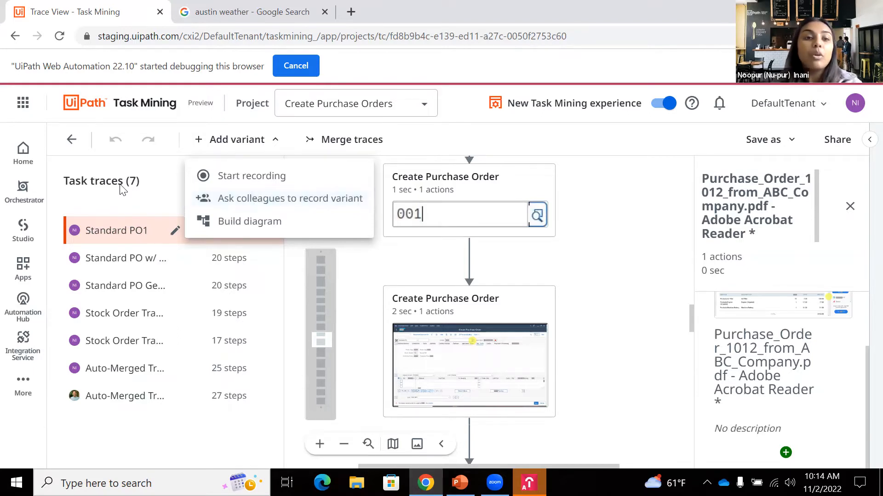
left_click(113, 201)
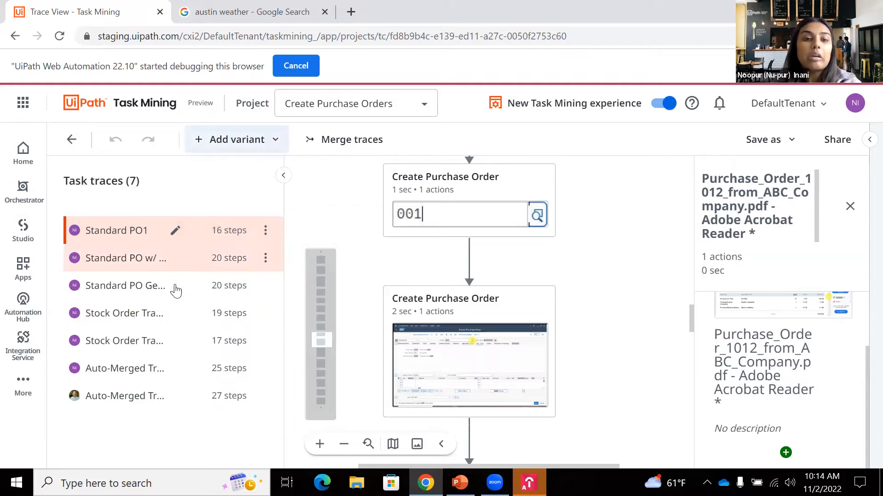
View the Standard PO w/ wrong vendor name trace, and show step action previews for the Standard PO German Vendor trace
left_click(140, 267)
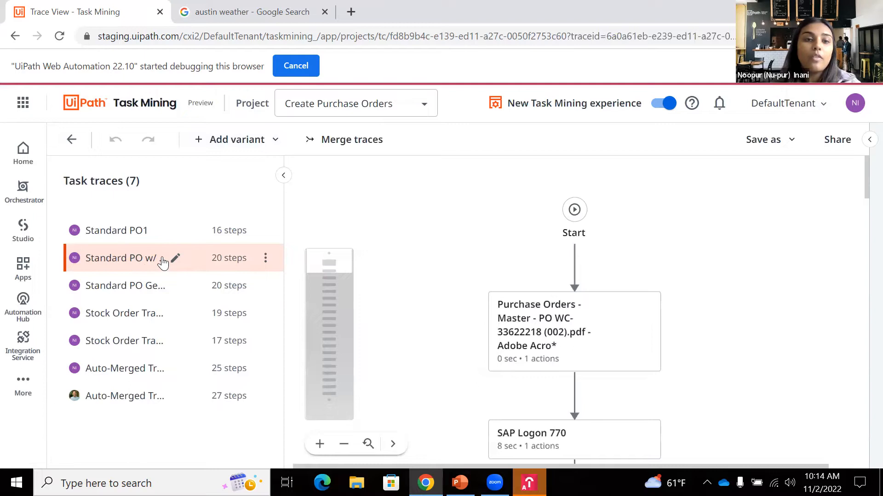
left_click(139, 293)
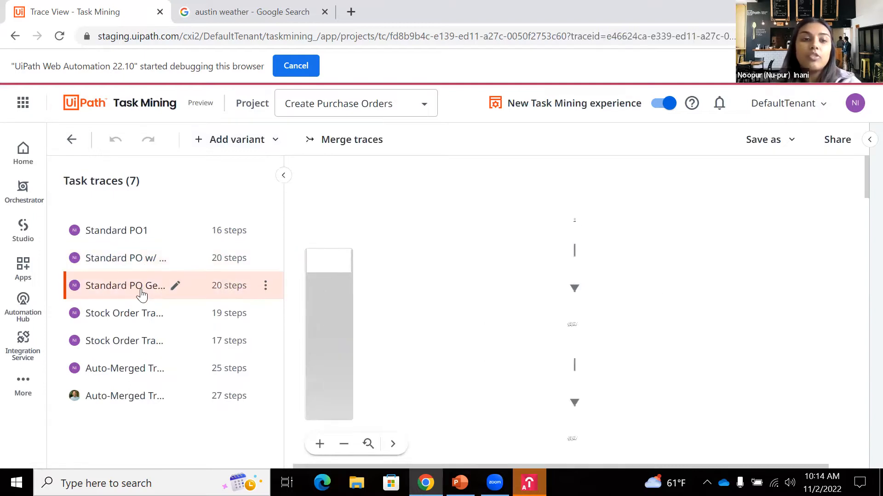
left_click(393, 444)
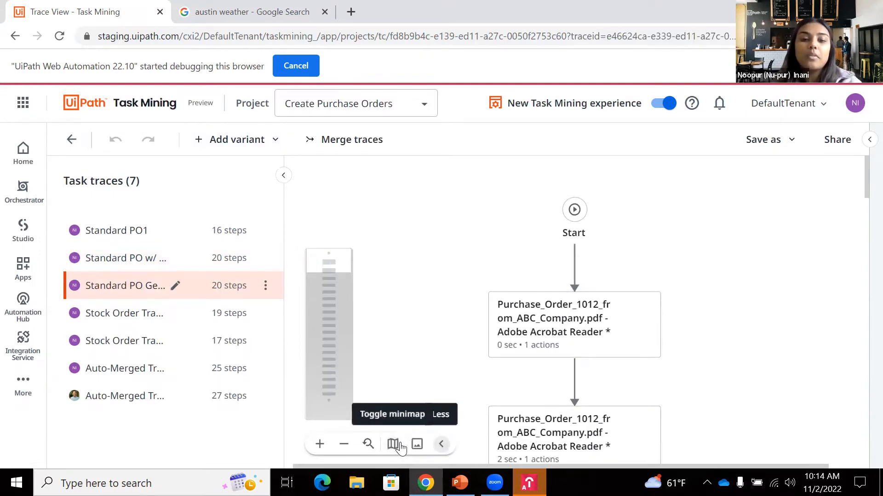
left_click(418, 445)
scroll(519, 337, "down", 7)
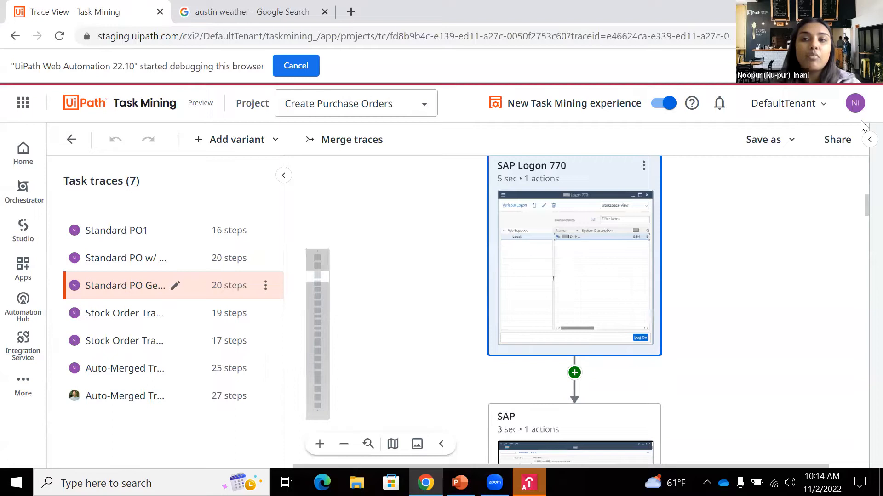
Check the roles available for sharing the Create Purchase Orders project, and leave without sharing it
left_click(837, 139)
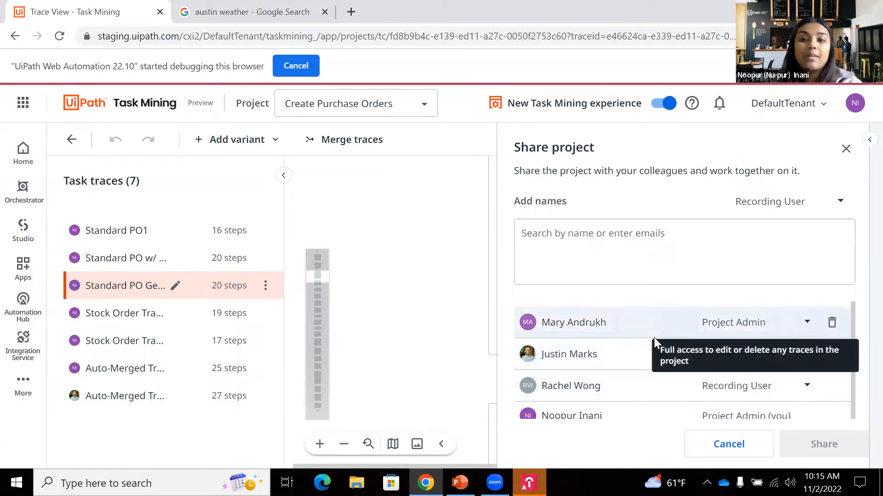
left_click(830, 201)
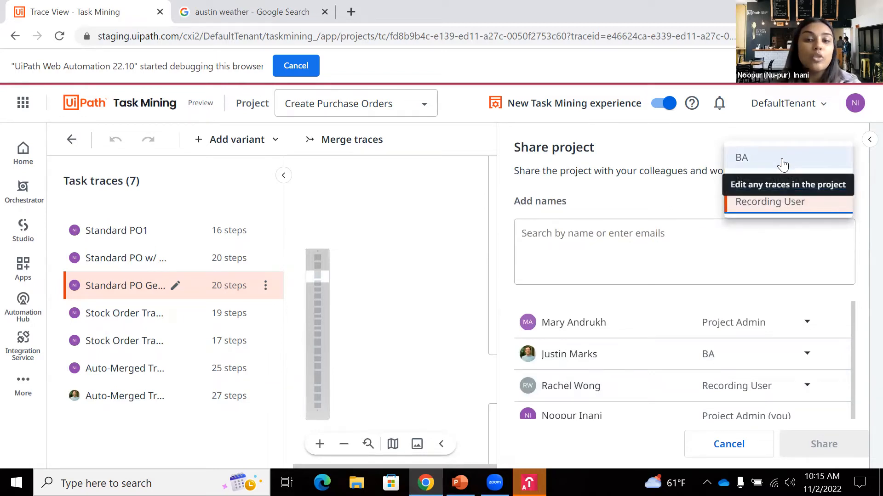
left_click(712, 446)
left_click(713, 446)
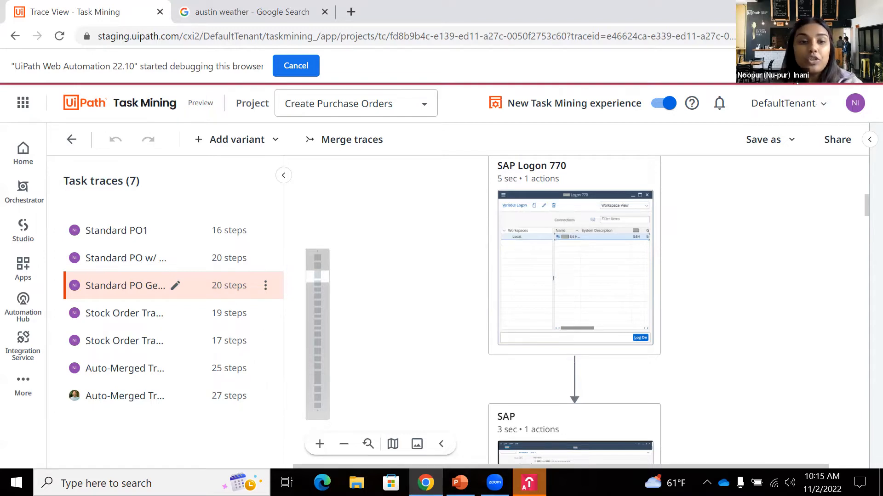
Start a trace merge from Standard PO1 and check the guided and auto merge eligibility
left_click(151, 235)
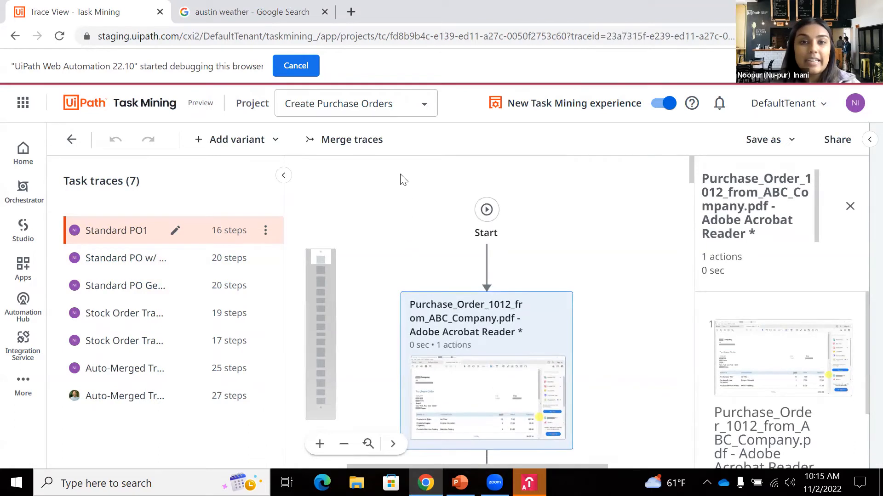
left_click(349, 143)
left_click_drag(409, 128, 328, 113)
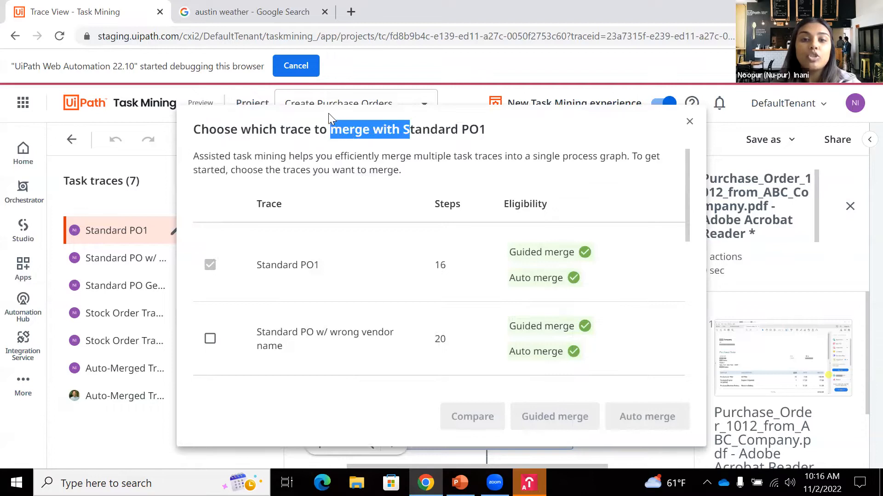
left_click(528, 269)
left_click_drag(511, 254, 570, 251)
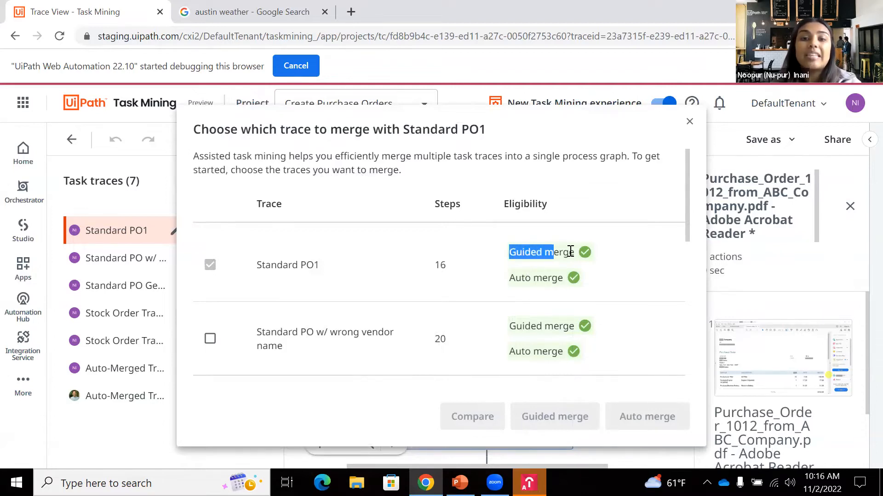
left_click(635, 260)
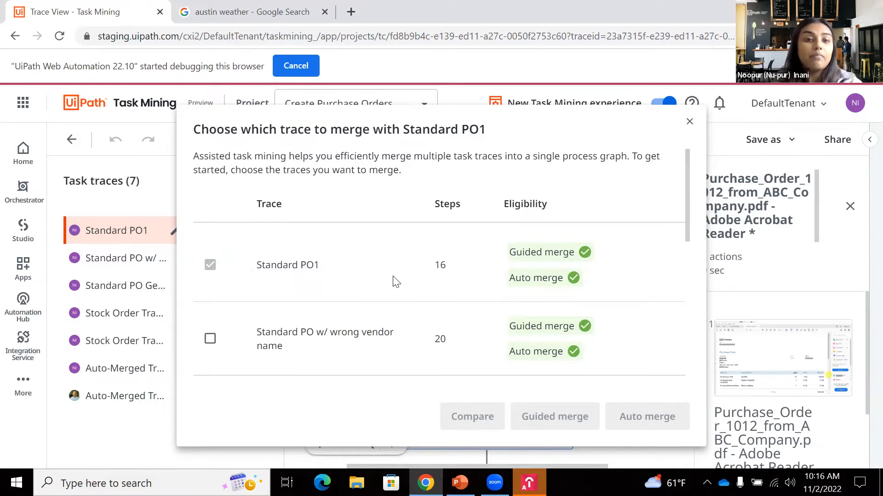
Auto merge the Standard PO w/ wrong vendor name and Standard PO German Vendor traces with Standard PO1
scroll(388, 285, "down", 1)
left_click(211, 272)
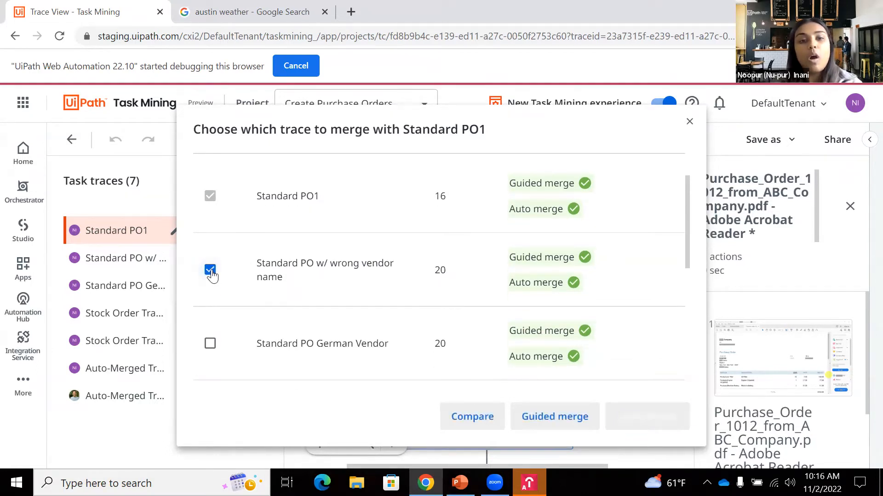
left_click(221, 353)
scroll(430, 285, "down", 1)
scroll(429, 286, "up", 2)
scroll(427, 286, "down", 1)
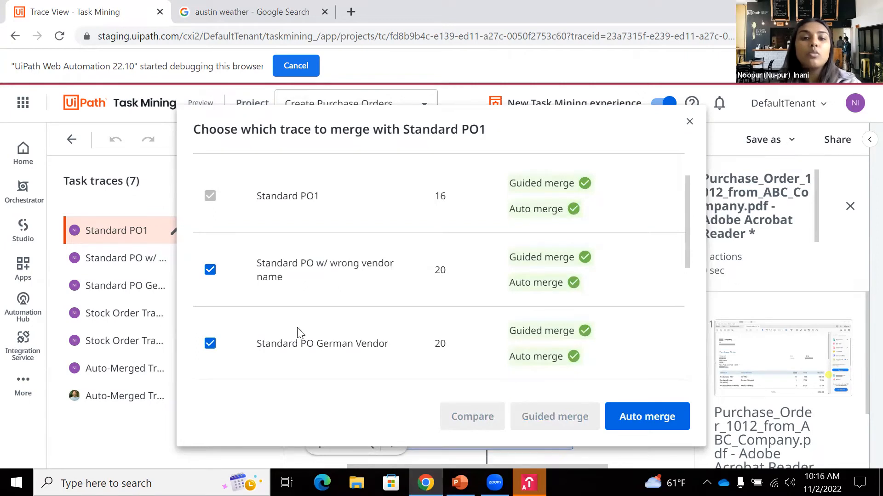
left_click(656, 422)
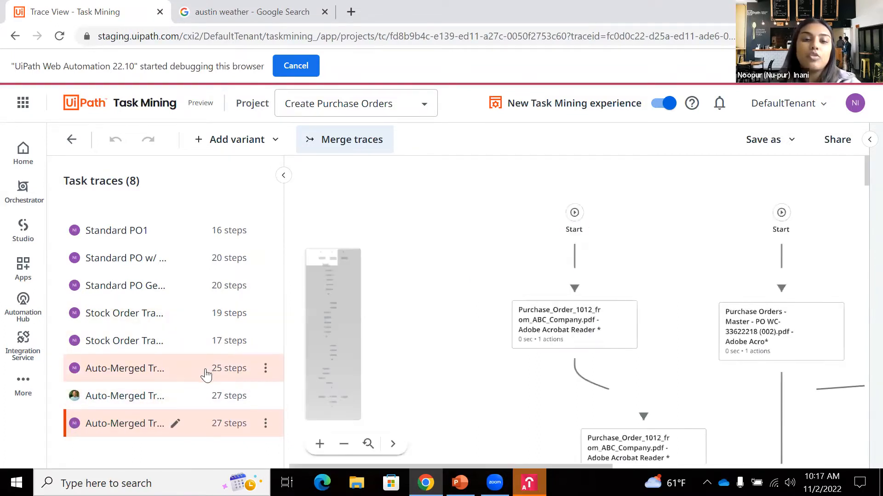
Bring all the start branches of the new auto-merged trace into view and turn on its step action previews
left_click_drag(424, 467, 705, 467)
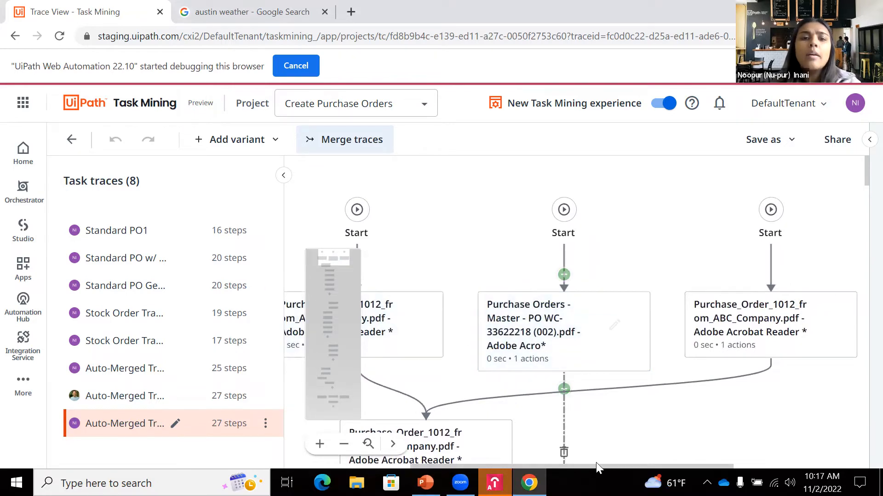
left_click(392, 444)
left_click(417, 444)
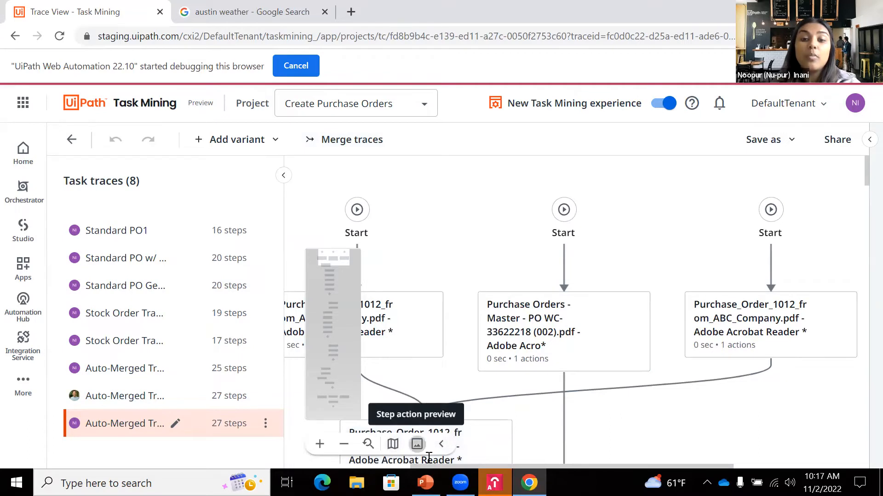
Review the screenshot previews of the auto-merged trace from its start branches down to the Create Sales Documents step
scroll(522, 416, "down", 5)
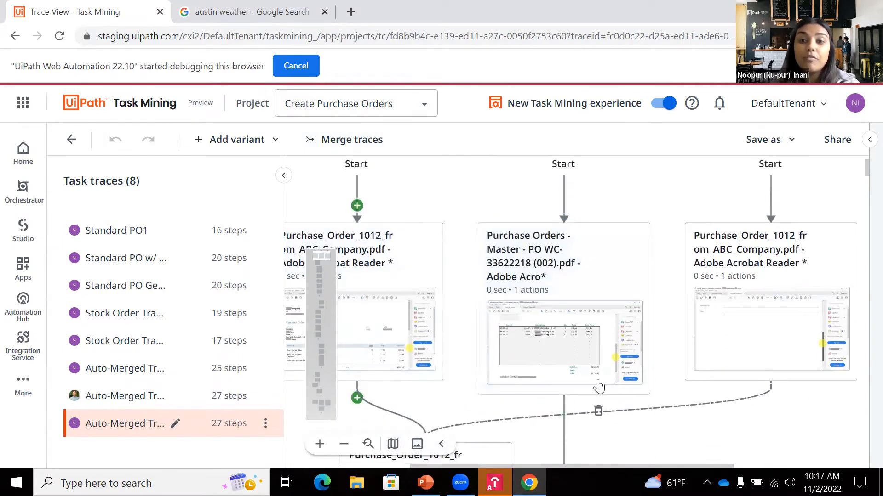
scroll(602, 401, "down", 4)
scroll(579, 398, "up", 1)
scroll(552, 364, "down", 1)
scroll(513, 393, "down", 7)
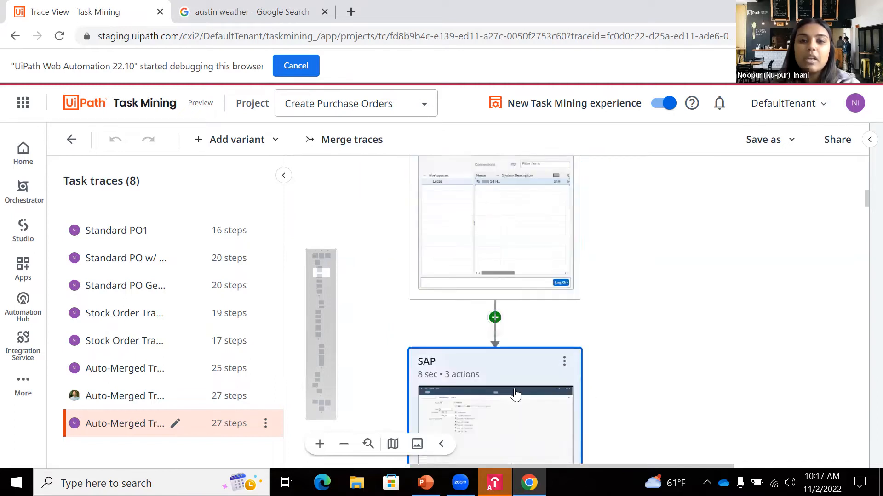
scroll(516, 371, "up", 1)
scroll(517, 371, "down", 1)
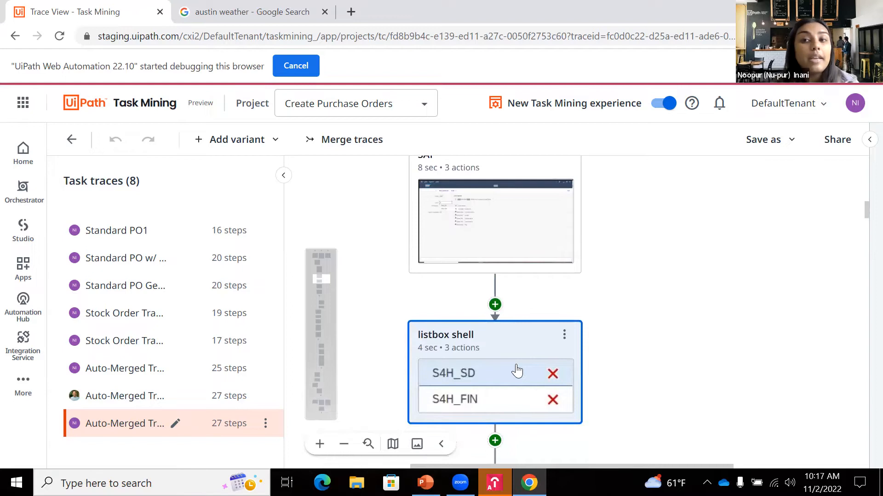
scroll(516, 369, "down", 11)
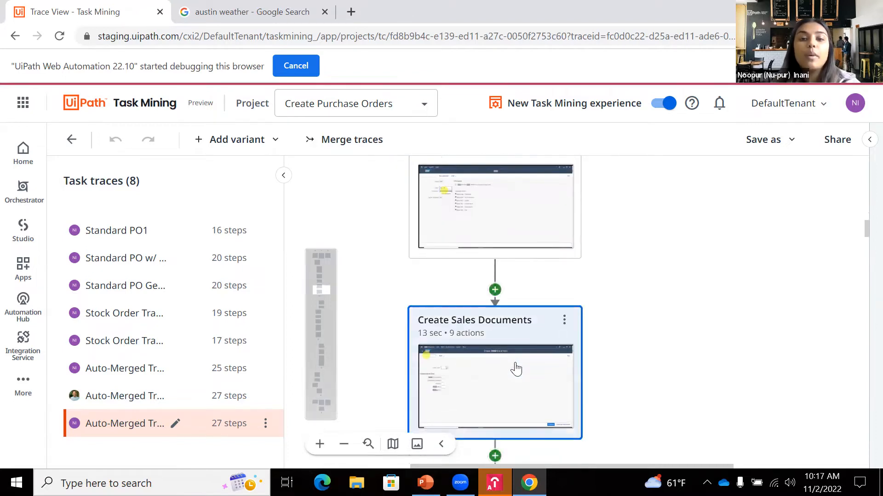
scroll(515, 369, "up", 10)
scroll(516, 370, "up", 10)
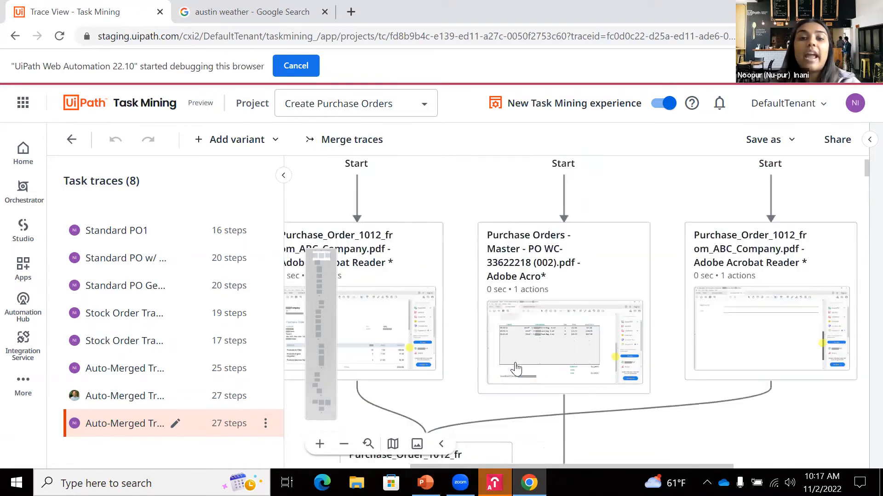
scroll(464, 367, "down", 2)
scroll(463, 366, "up", 1)
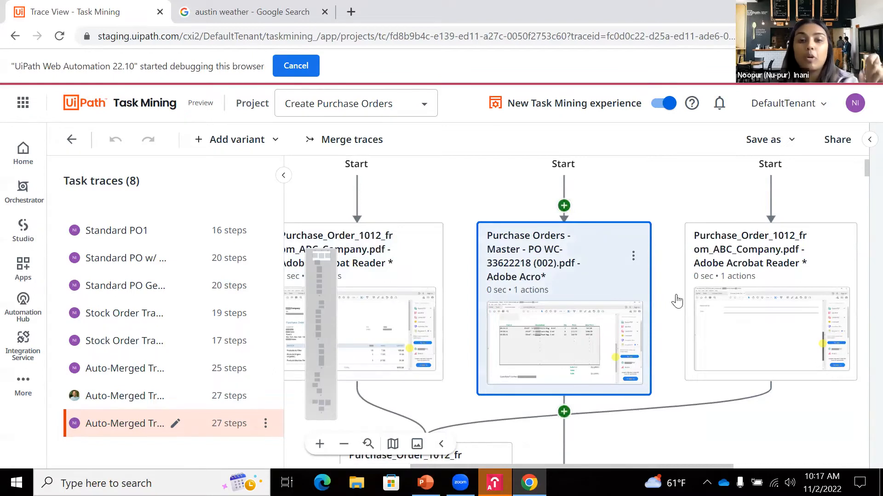
Delete the first branch's Purchase_Order_1012_from_ABC_Company.pdf step and its Start node from the auto-merged trace
left_click(423, 256)
left_click(434, 250)
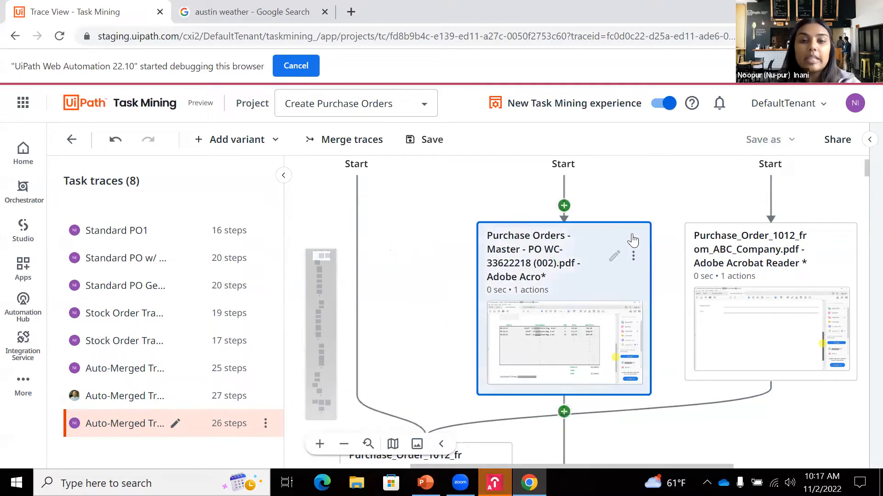
left_click(524, 364)
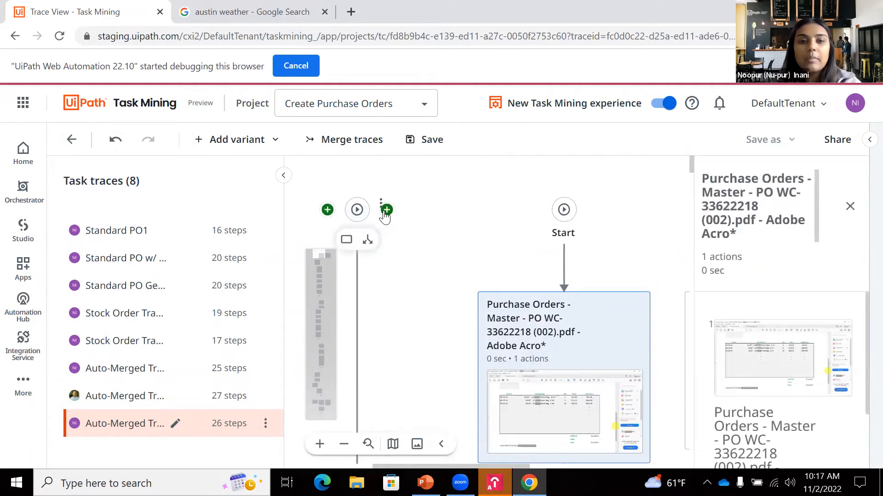
left_click(380, 204)
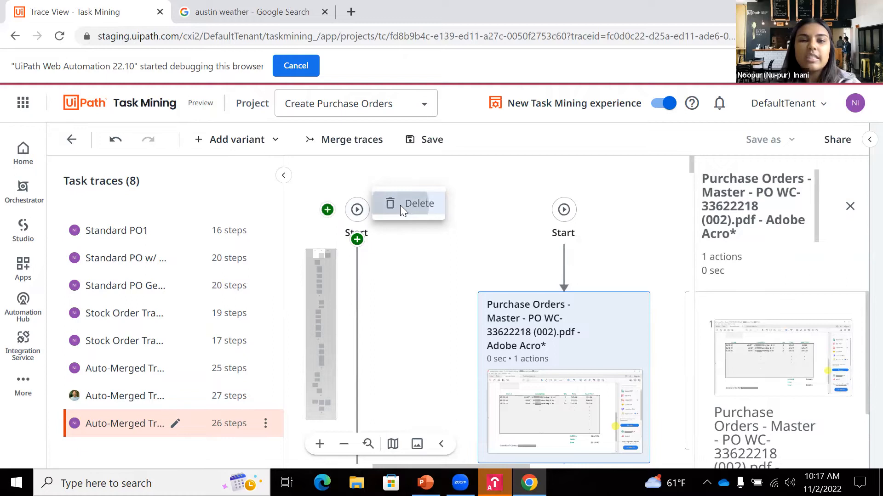
left_click(404, 204)
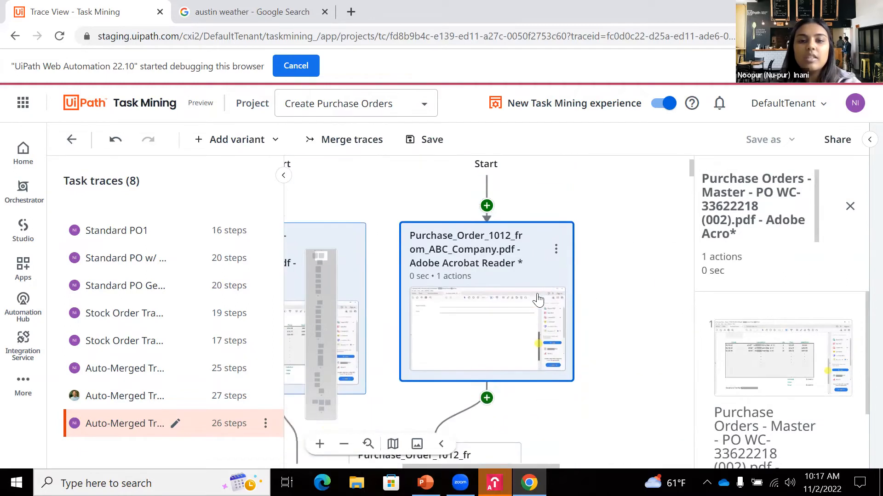
Remove the other Purchase_Order_1012_from_ABC_Company.pdf branch, deleting its two steps and its Start node
left_click(556, 250)
left_click(577, 251)
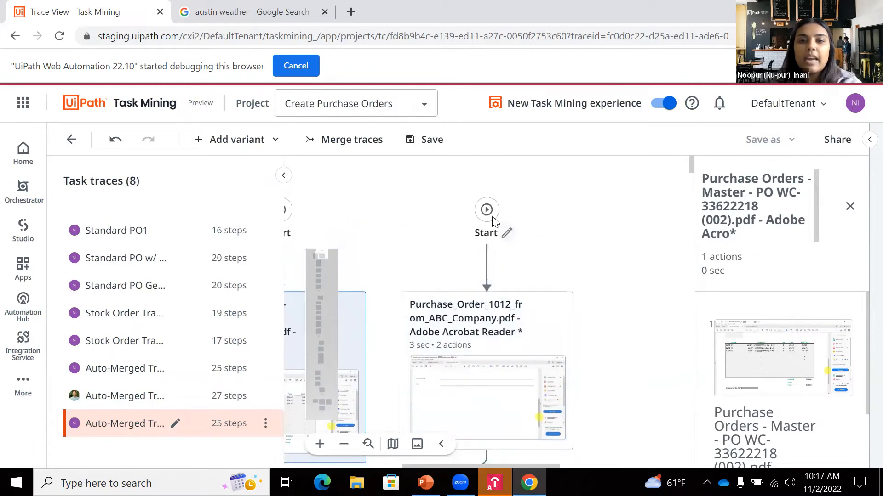
left_click(518, 216)
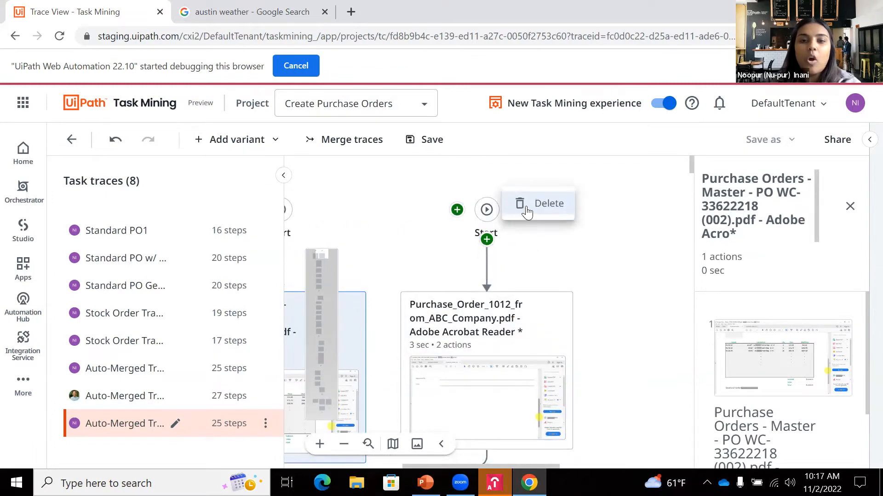
left_click(528, 207)
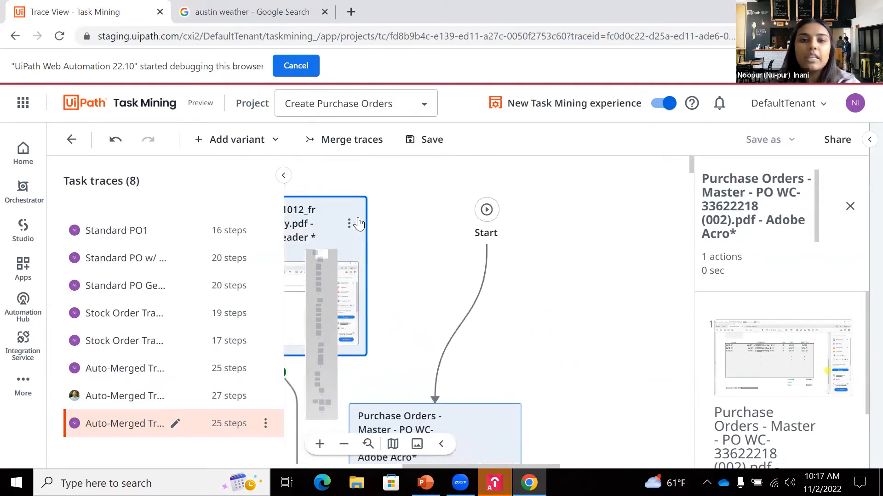
left_click(353, 224)
left_click(373, 217)
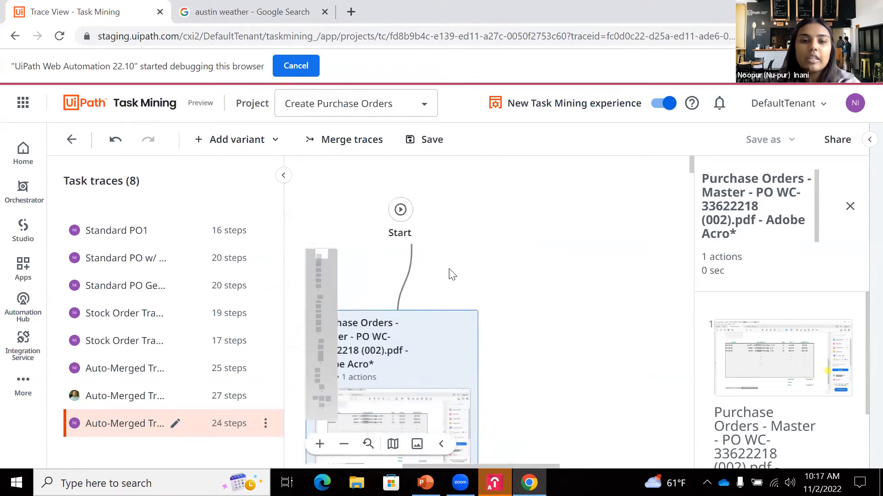
Rename the remaining Purchase Orders - Master step as PO Review in PDF
left_click_drag(503, 464, 454, 466)
mouse_move(512, 252)
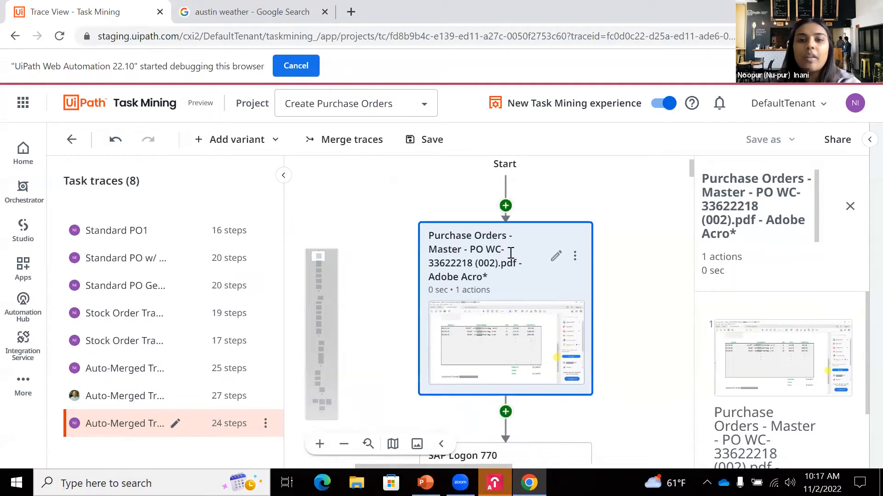
left_click(552, 261)
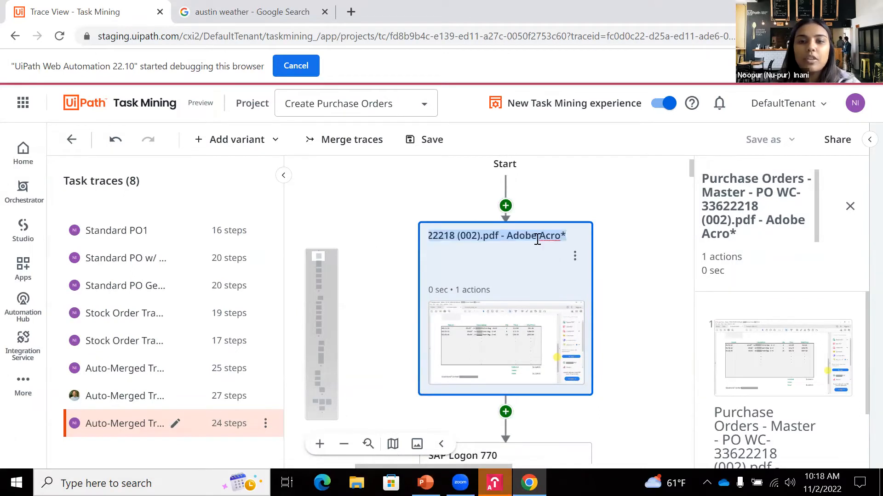
key("BackSpace")
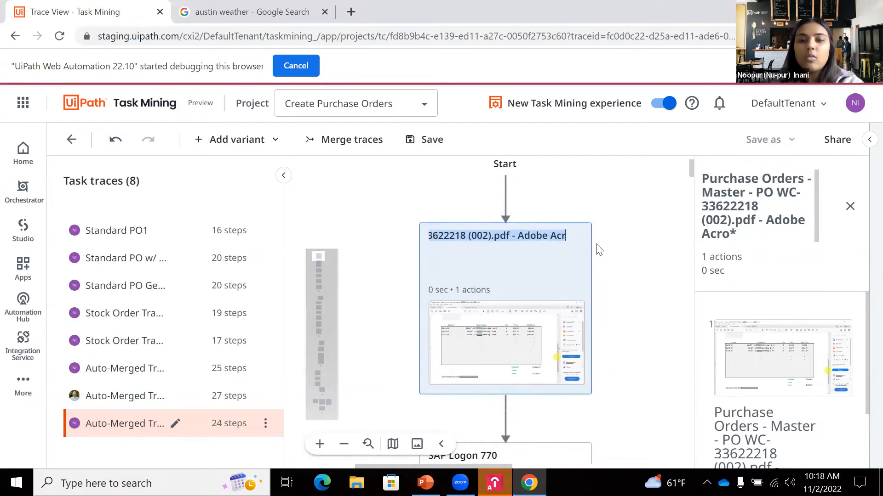
key("BackSpace")
key("BackSpace")
key("BackSpace")
key("BackSpace")
key("BackSpace")
key("BackSpace")
key("BackSpace")
key("BackSpace")
key("BackSpace")
key("BackSpace")
key("BackSpace")
key("BackSpace")
key("BackSpace")
key("BackSpace")
key("BackSpace")
key("BackSpace")
key("BackSpace")
key("BackSpace")
key("BackSpace")
key("BackSpace")
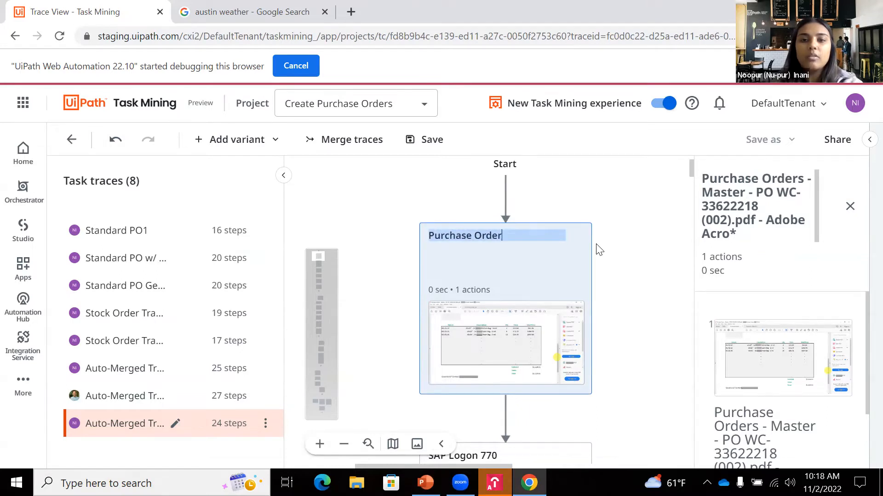
type("PO Review in PD")
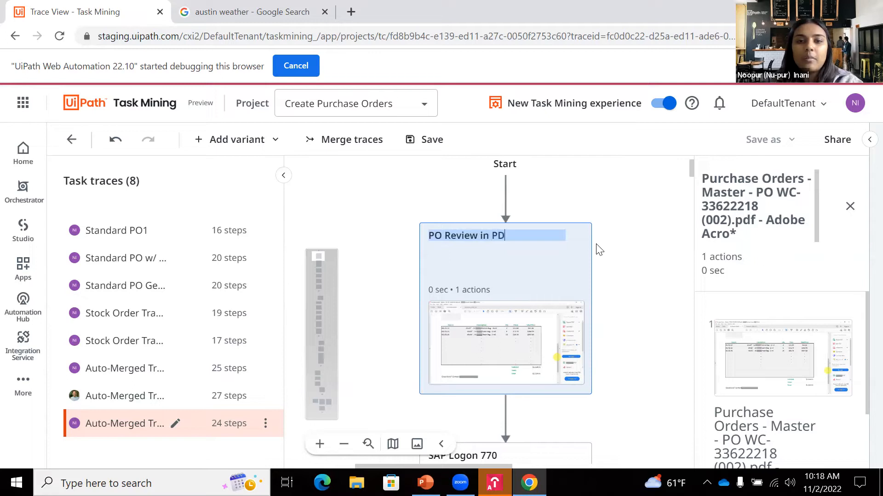
type("F")
key("Return")
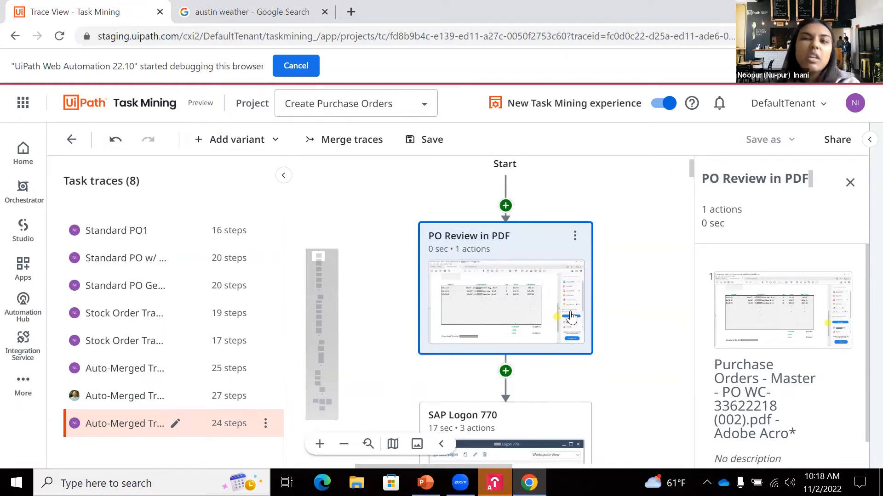
Open the SAP Logon 770 step's details, and follow the flow through the decision branches to the Create Purchase Order steps
scroll(583, 296, "down", 3)
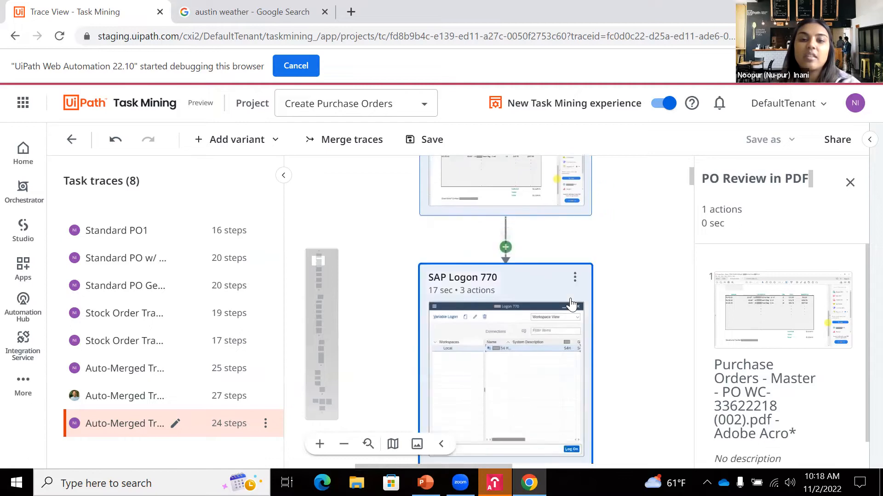
left_click(523, 327)
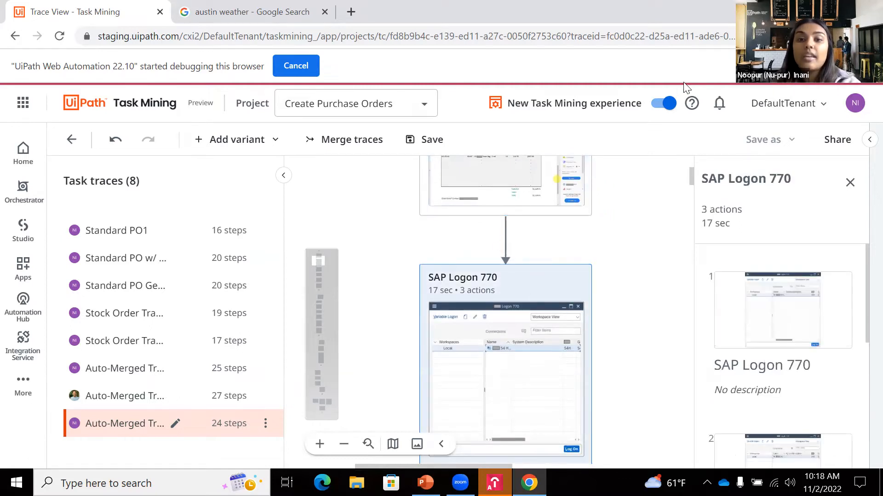
scroll(653, 220, "down", 10)
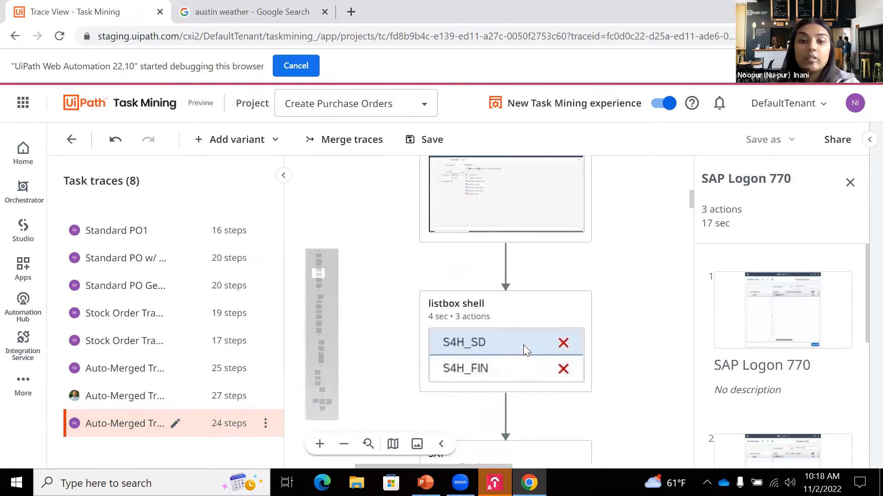
scroll(526, 350, "down", 8)
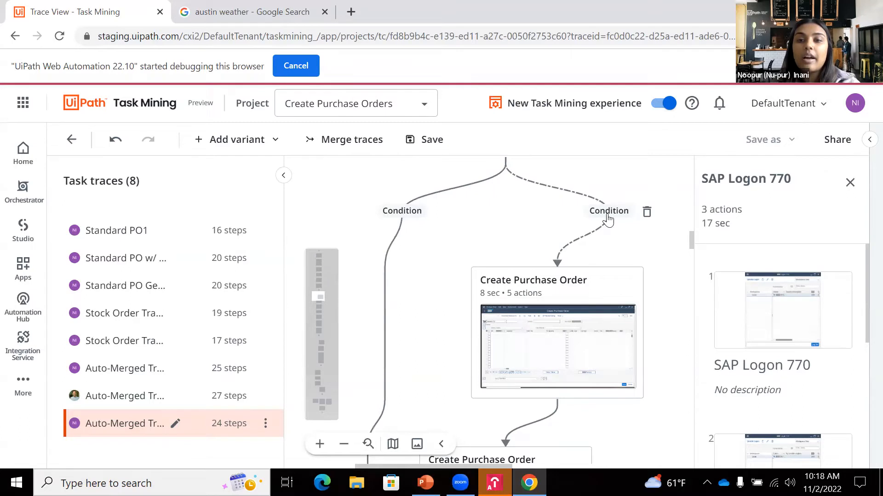
scroll(597, 232, "down", 3)
scroll(558, 273, "up", 2)
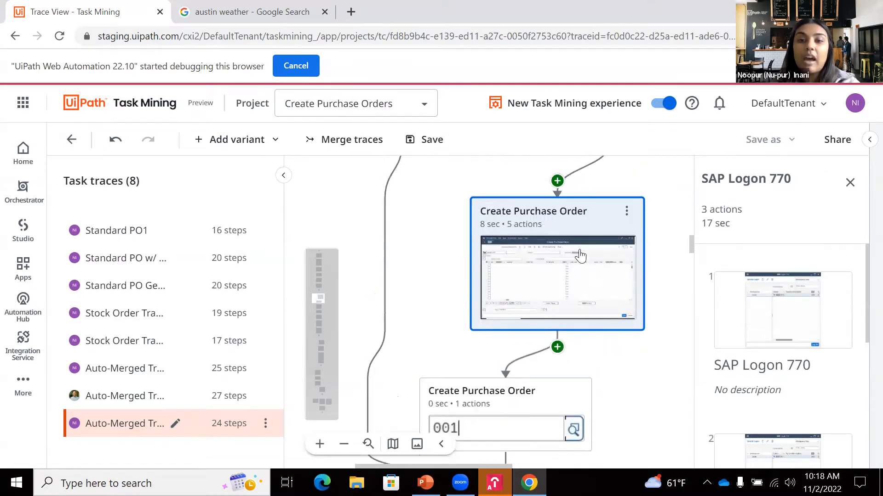
scroll(566, 276, "down", 6)
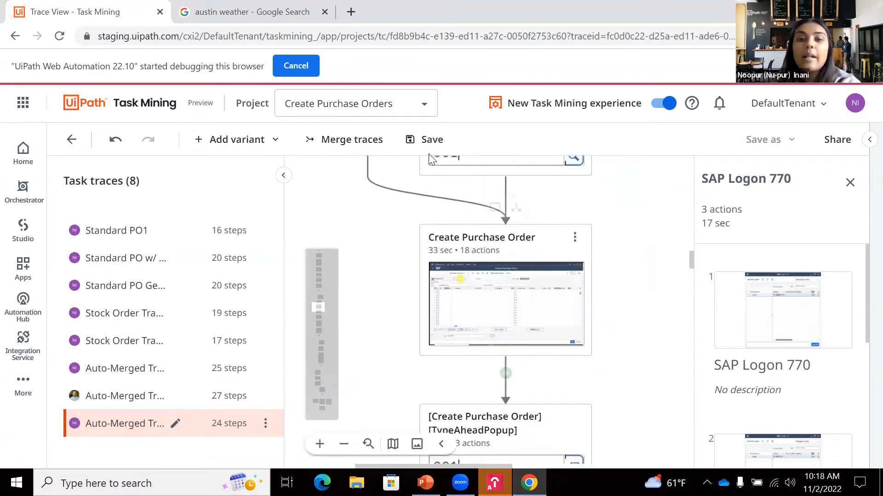
Open the details of the Create Purchase Order step where the branches rejoin, and enlarge its second action's screenshot
left_click(480, 303)
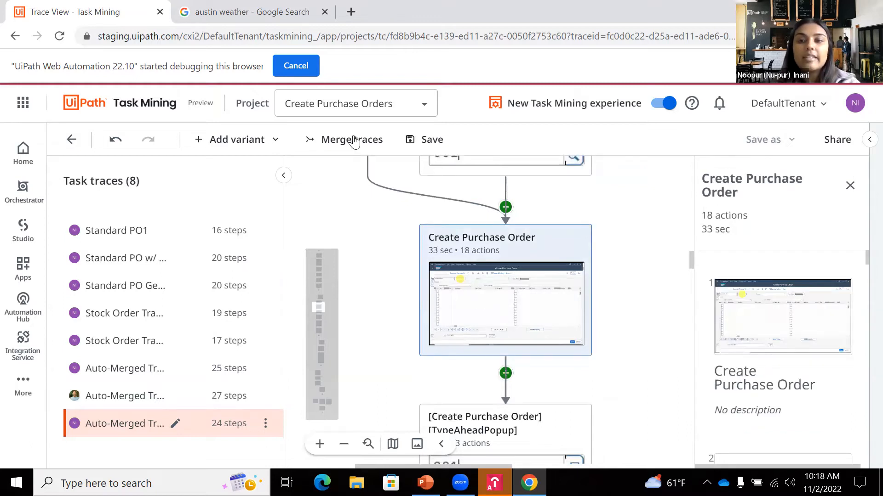
scroll(795, 395, "down", 3)
mouse_move(795, 395)
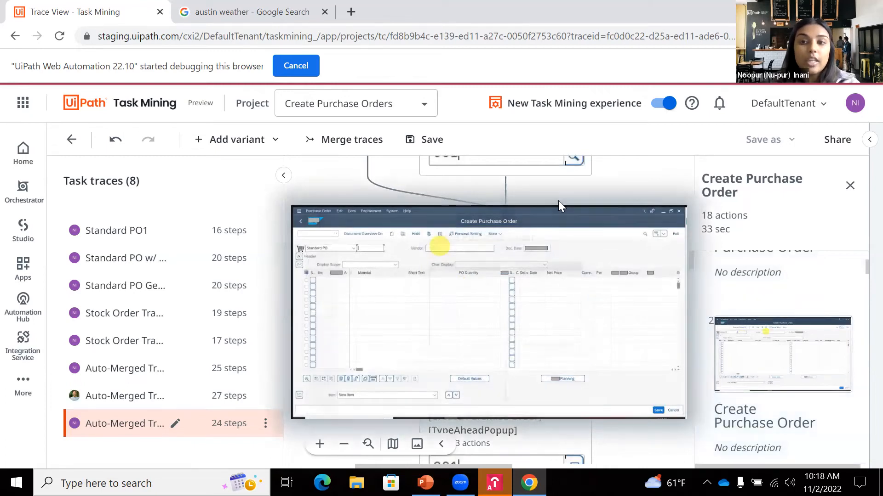
Rename the decision's condition leading to the 5-action Create Purchase Order step as German Vendor
scroll(591, 279, "up", 5)
scroll(591, 279, "down", 2)
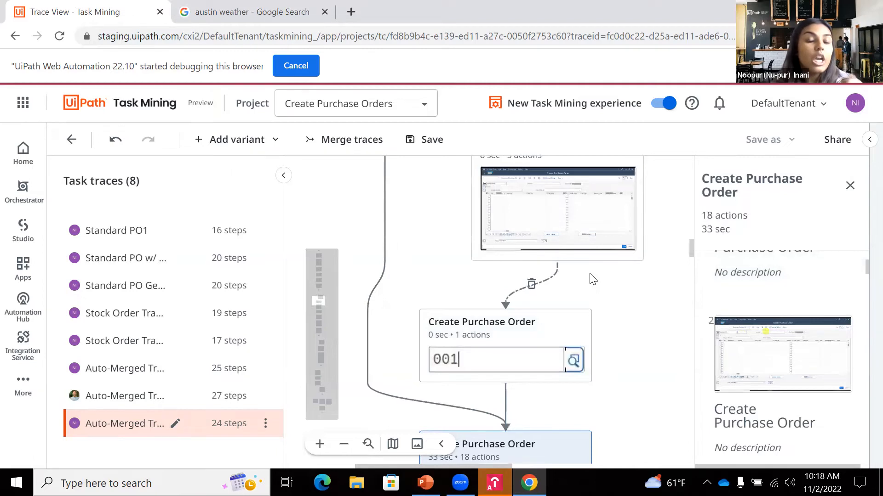
scroll(592, 279, "up", 6)
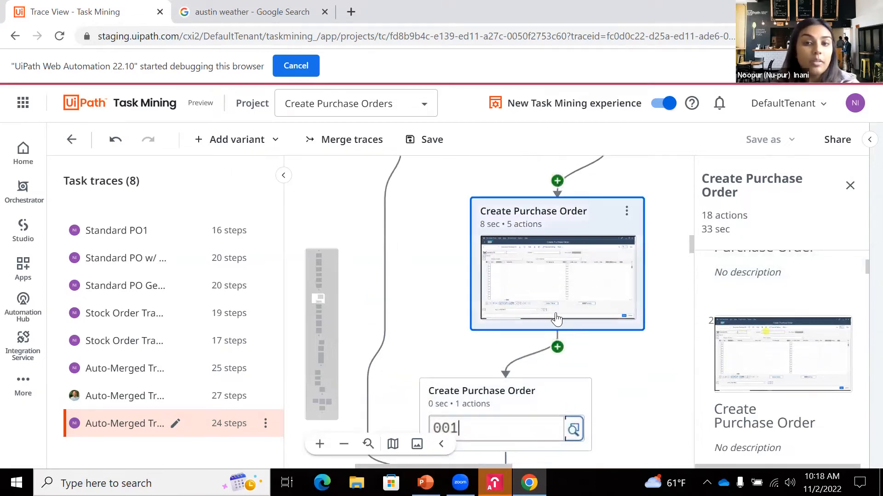
double_click(597, 280)
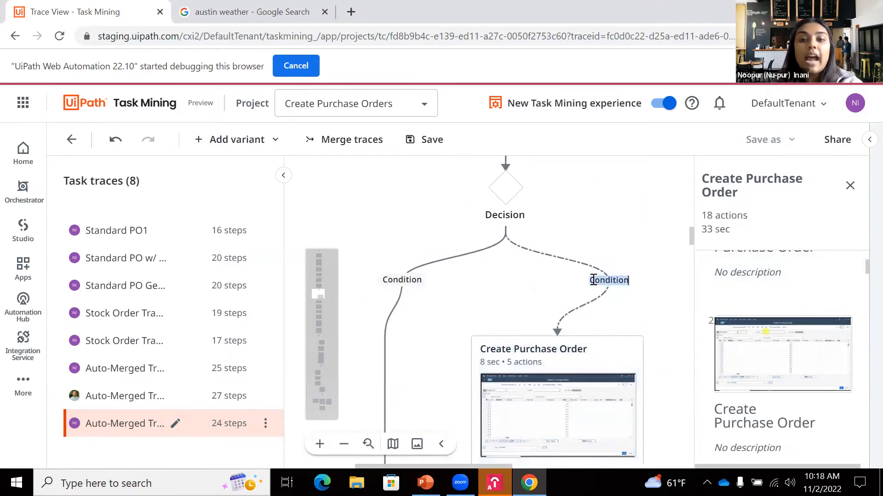
key("BackSpace")
key("BackSpace")
key("BackSpace")
key("BackSpace")
key("BackSpace")
key("BackSpace")
key("BackSpace")
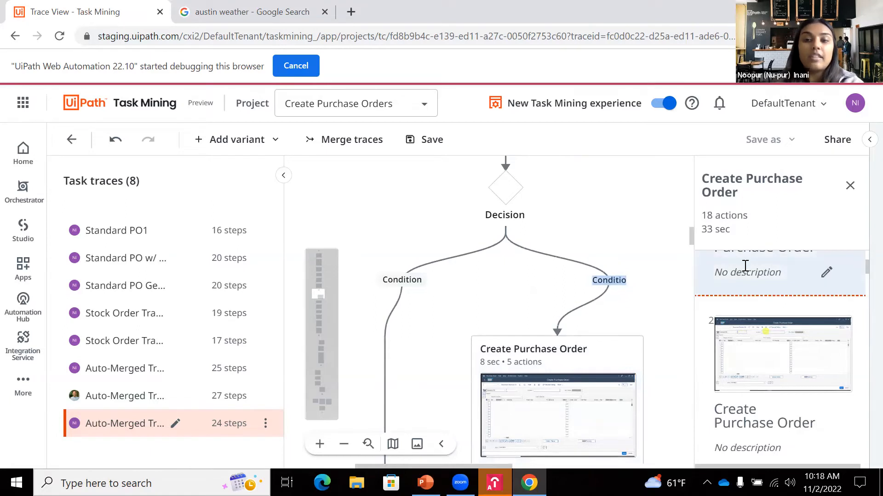
type("German Vendor")
key("Return")
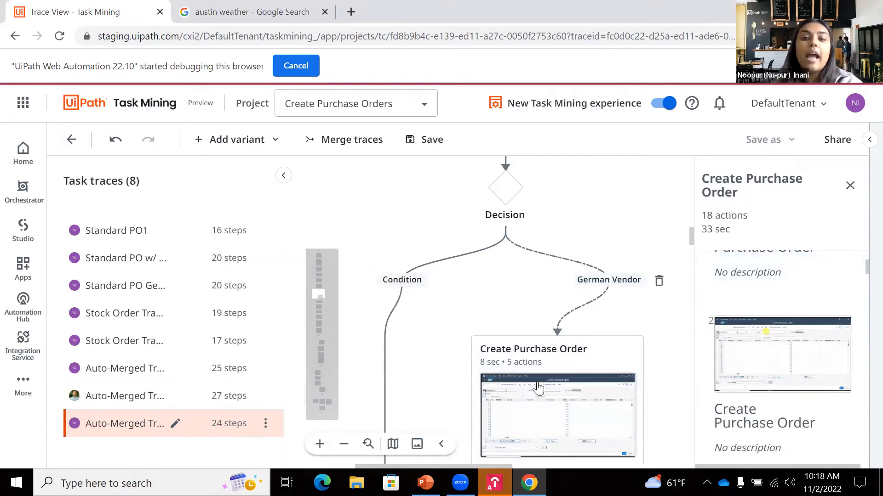
left_click(538, 389)
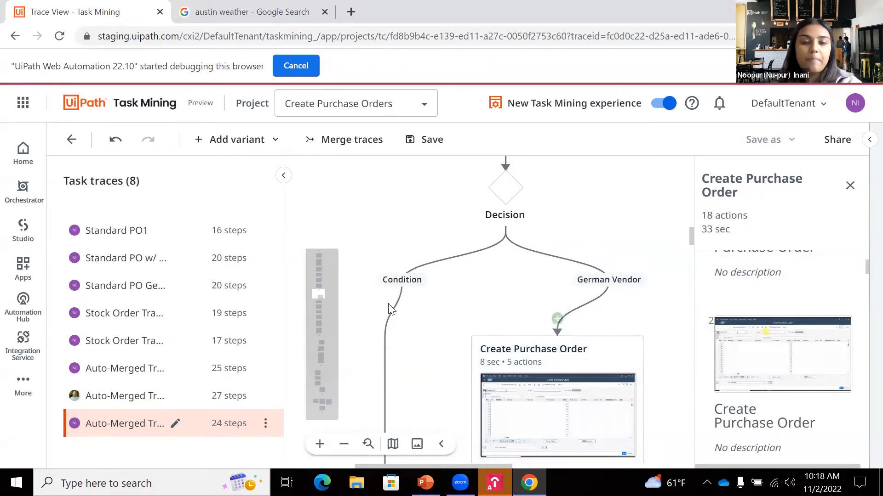
left_click(399, 282)
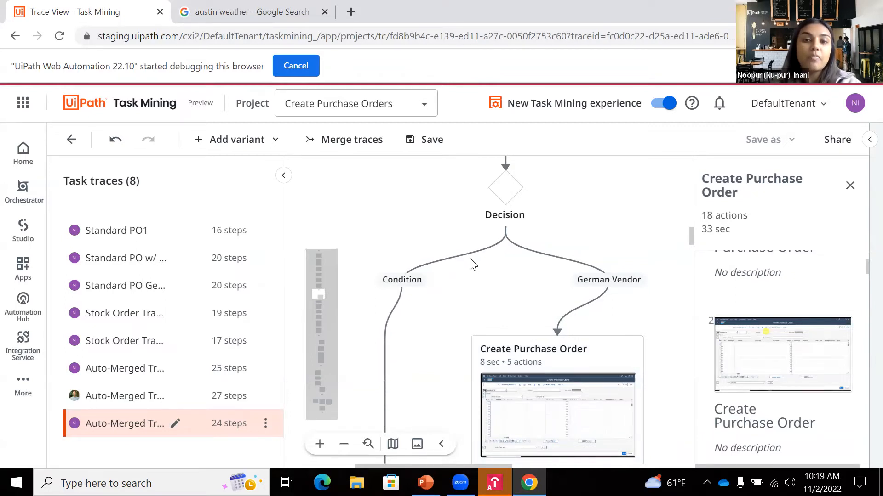
Follow the merged trace from the German Vendor branch down to the saplogon.exe step and back to the 18-action Create Purchase Order step
scroll(516, 274, "down", 2)
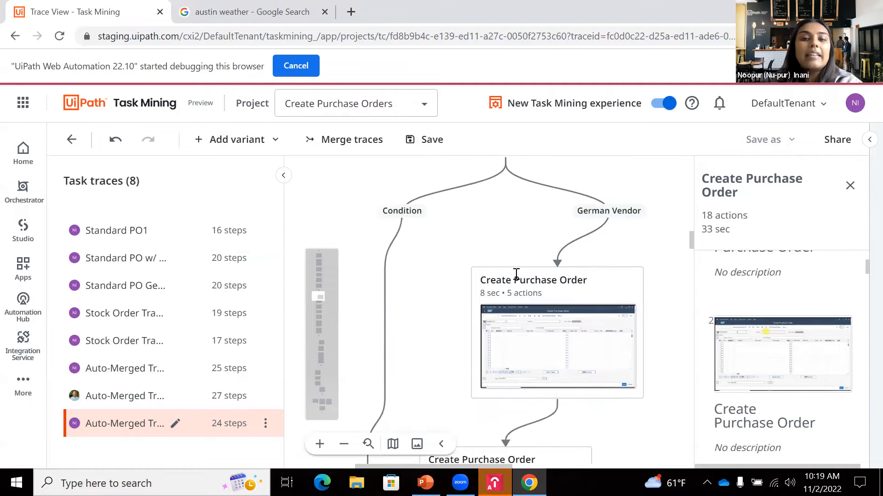
scroll(516, 276, "down", 2)
scroll(506, 331, "down", 2)
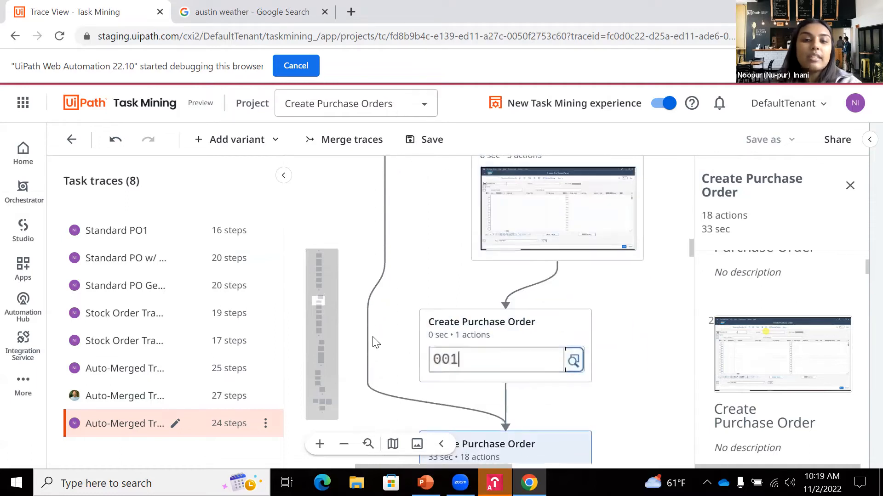
scroll(505, 341, "down", 2)
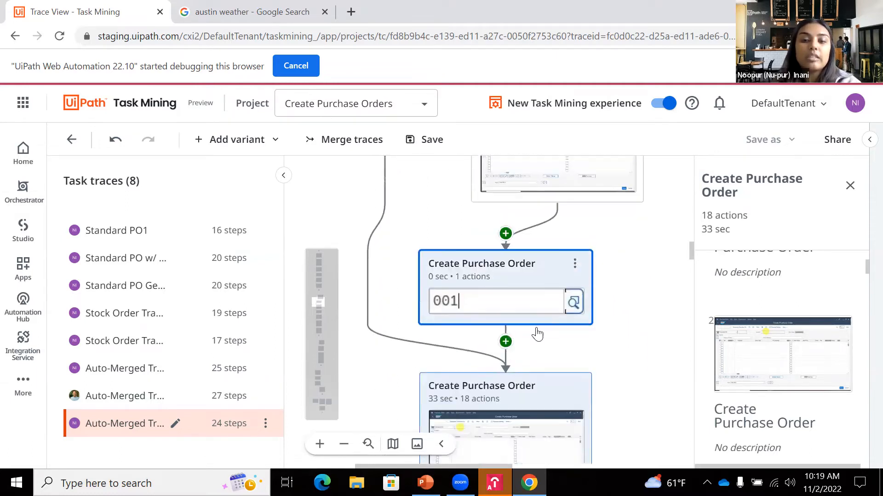
scroll(529, 364, "down", 15)
scroll(528, 367, "down", 15)
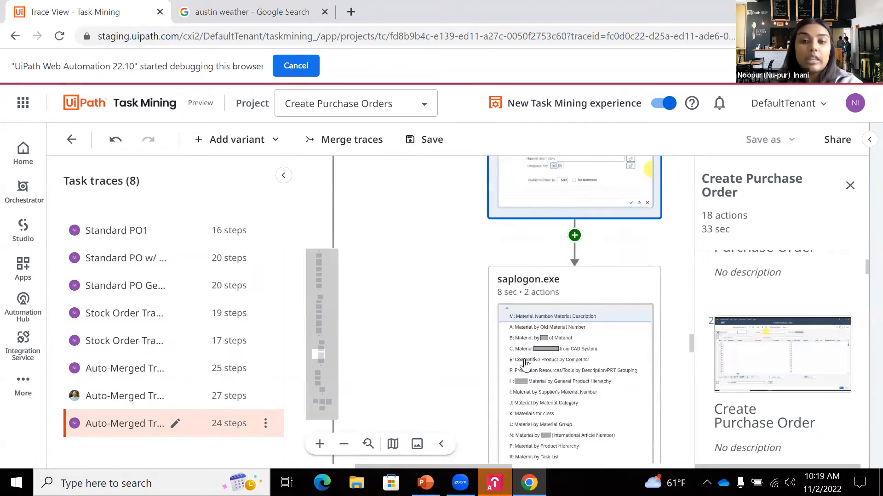
scroll(524, 361, "up", 15)
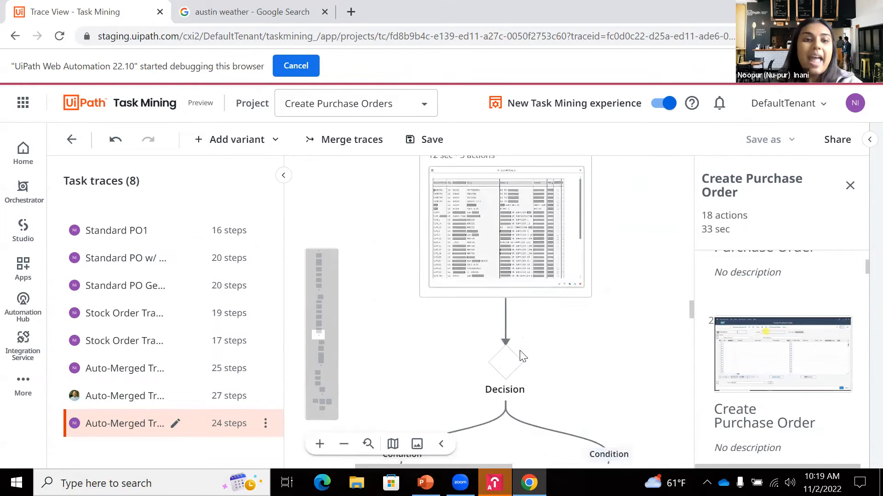
scroll(521, 356, "up", 15)
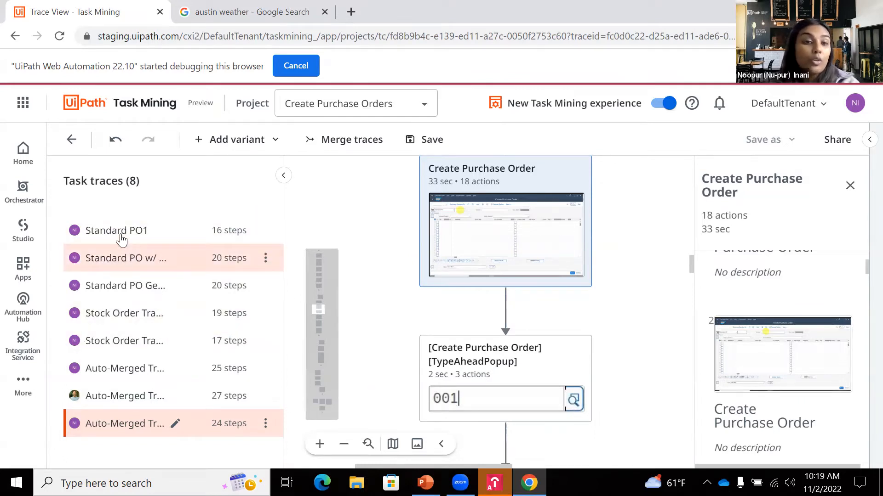
Save the merged trace's changes, and check which traces are eligible for merging with it without starting a merge
left_click(366, 151)
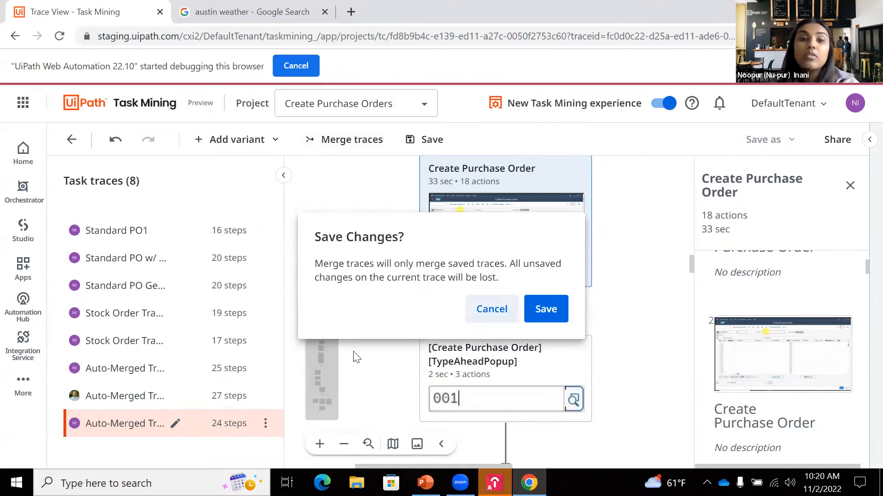
left_click(542, 318)
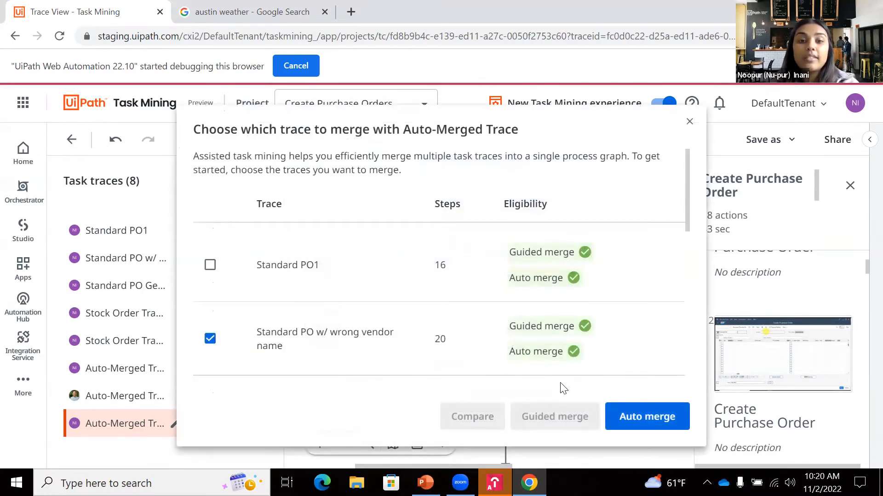
left_click(689, 122)
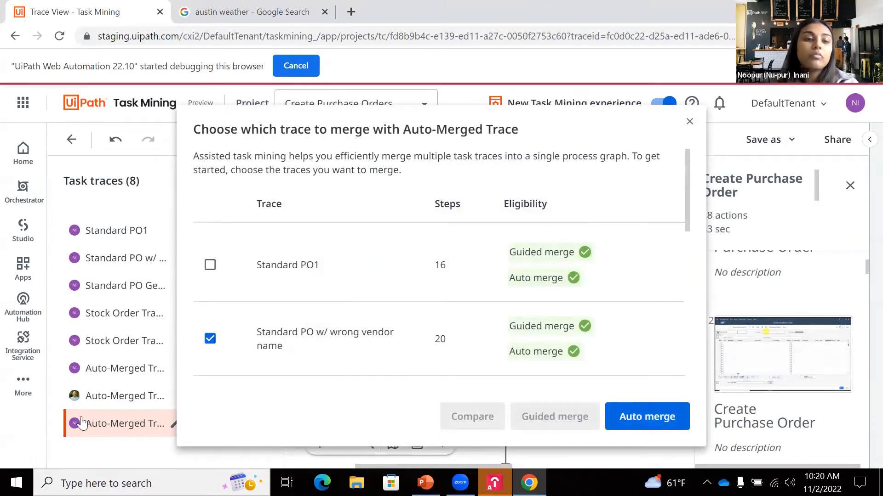
Rename the selected 24-step auto-merged trace as Community View
left_click(174, 421)
left_click_drag(440, 274, 73, 264)
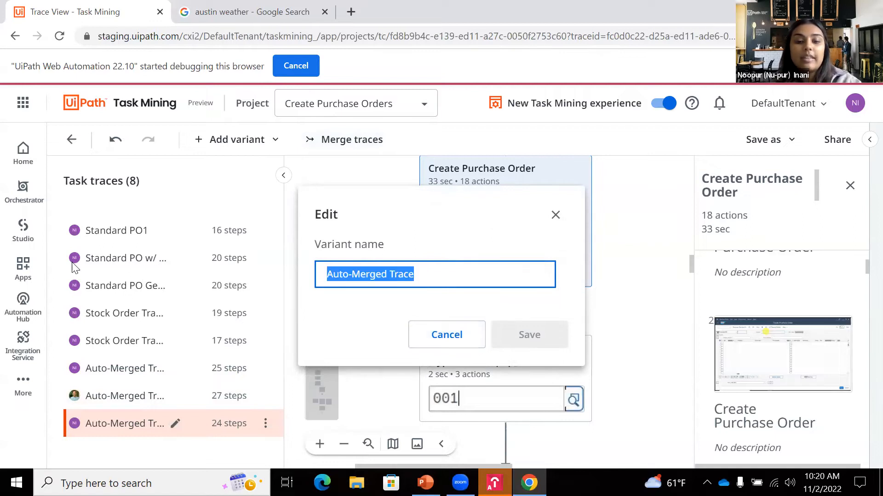
type("Community View")
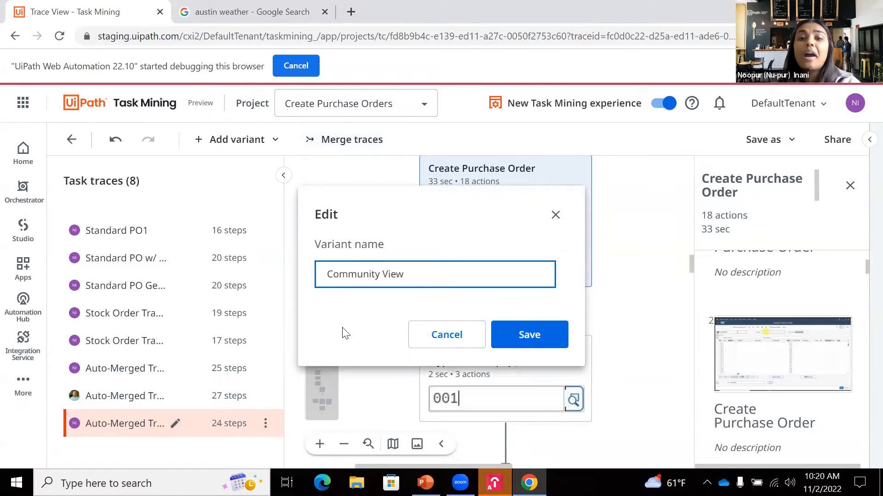
left_click(550, 333)
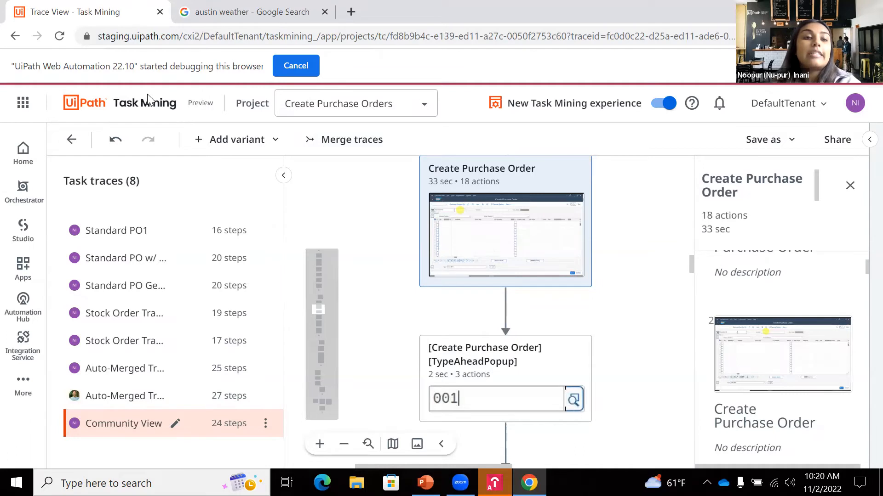
Review the Community View trace from its start down, and open the details of the 18-action Create Purchase Order step
left_click(849, 193)
scroll(604, 319, "up", 20)
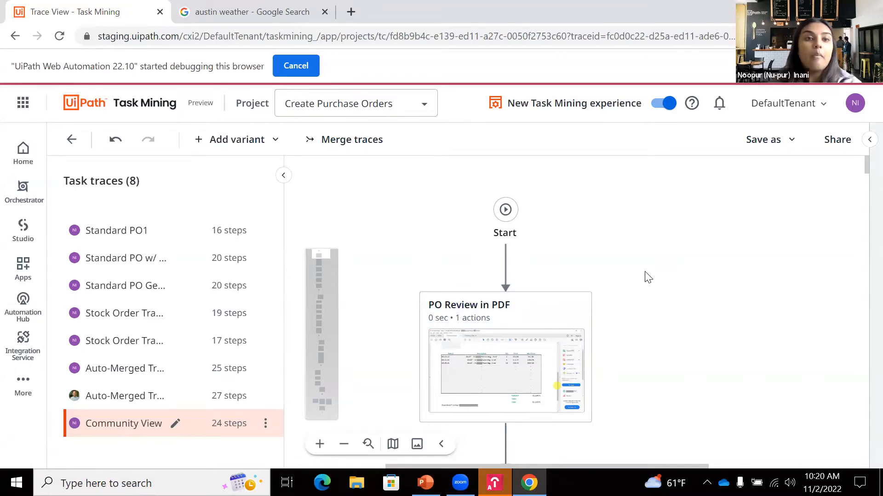
scroll(651, 277, "down", 7)
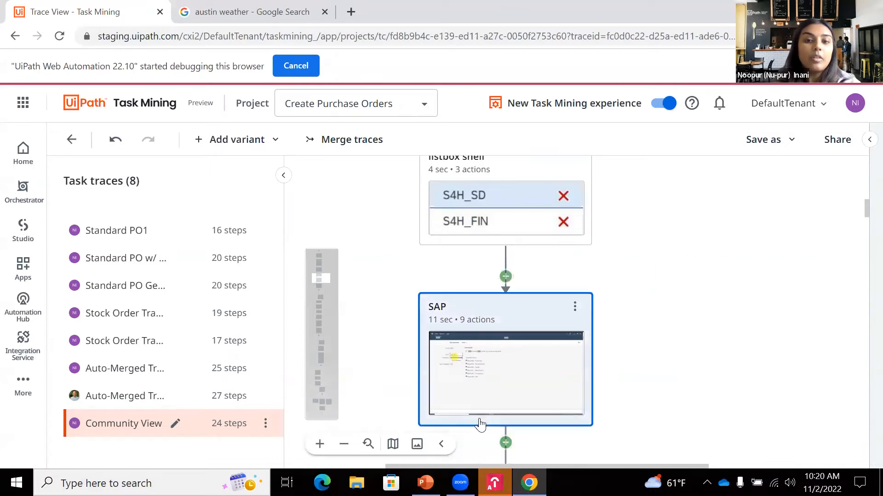
scroll(524, 373, "down", 8)
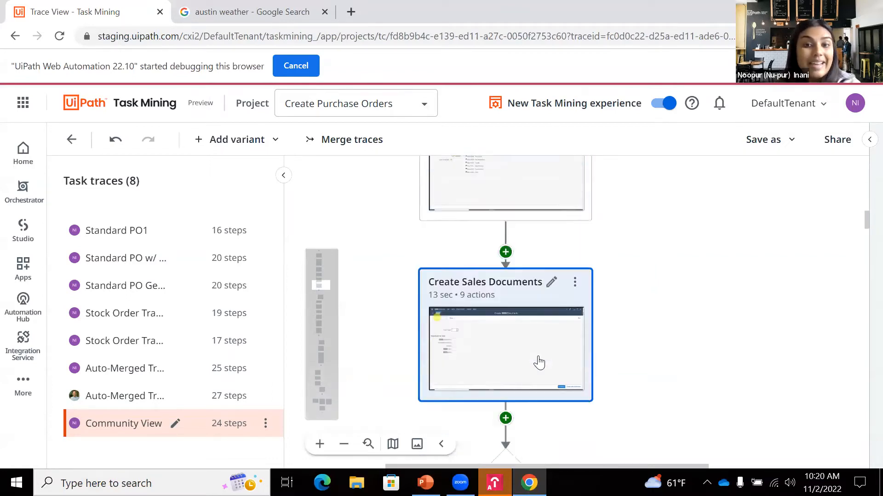
scroll(539, 363, "down", 8)
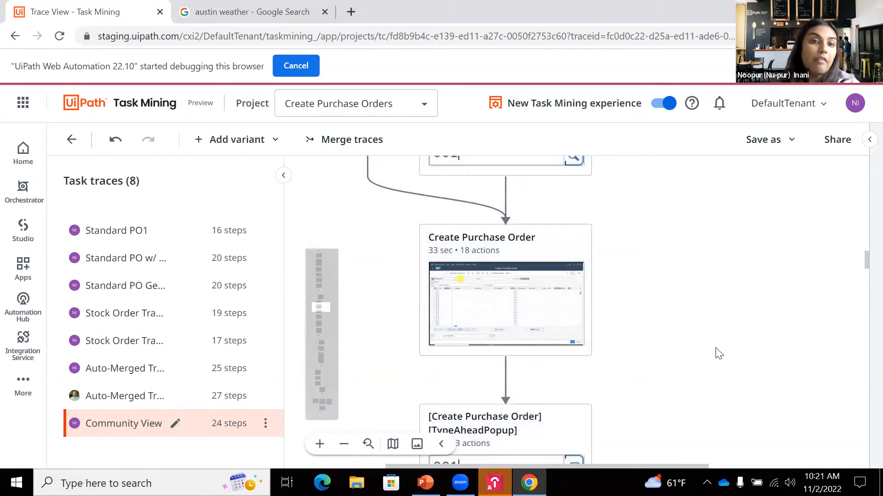
scroll(575, 340, "down", 2)
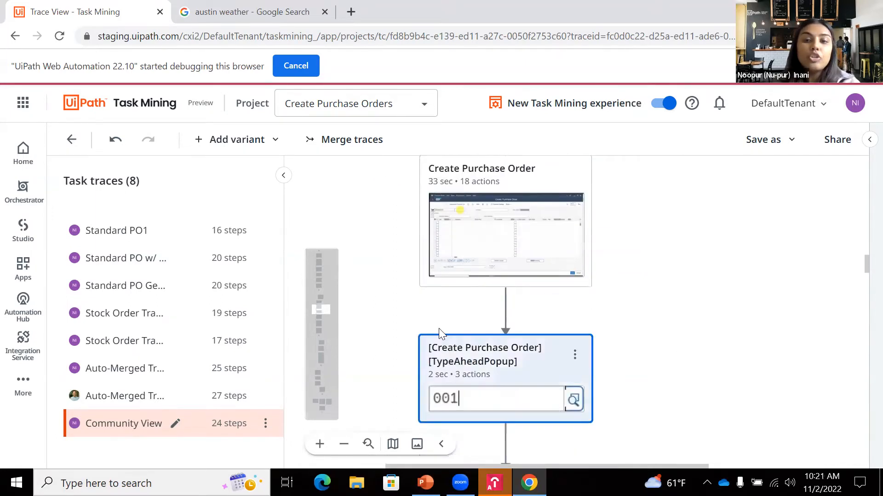
left_click(508, 243)
mouse_move(747, 351)
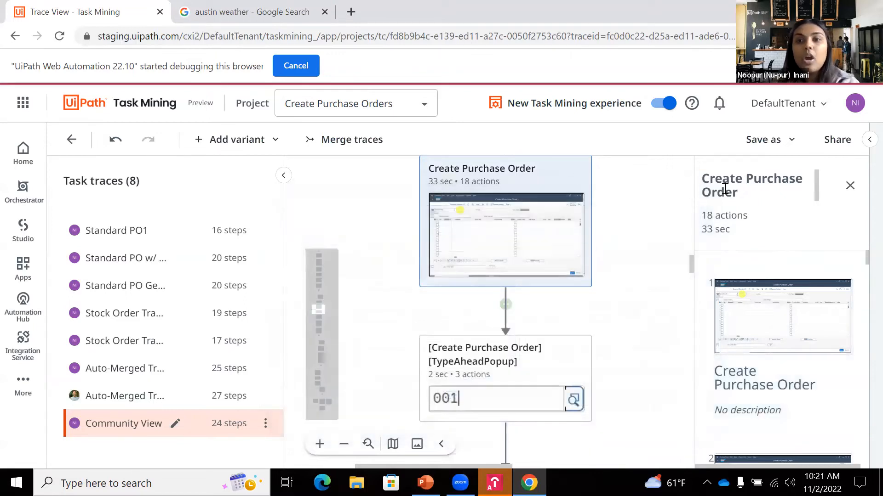
Close the step details, and show the export formats available for the Community View trace
left_click(851, 188)
scroll(670, 255, "up", 10)
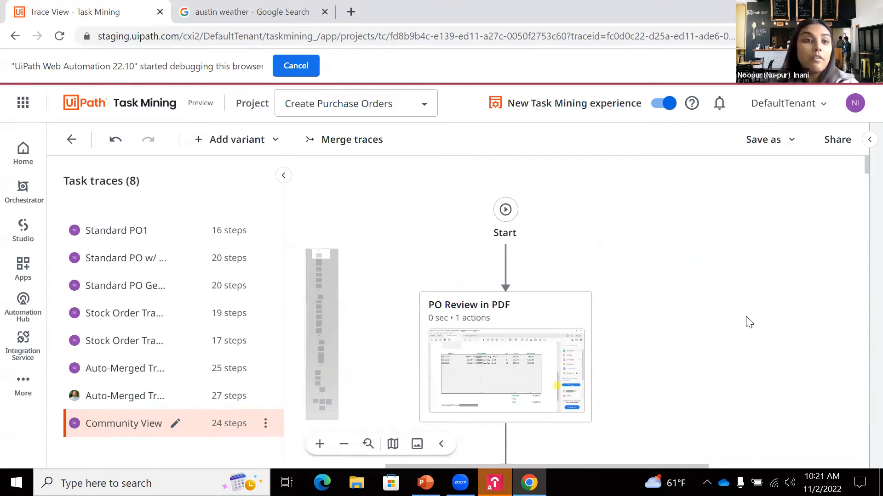
scroll(749, 323, "down", 2)
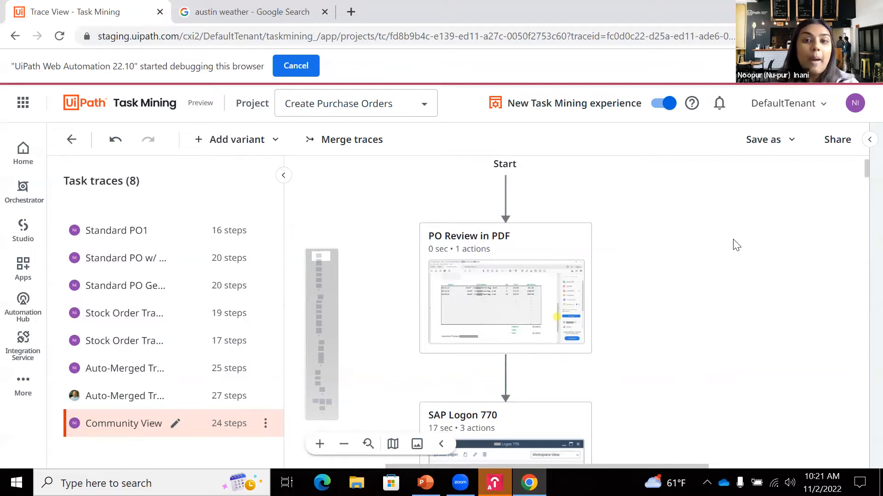
left_click(779, 154)
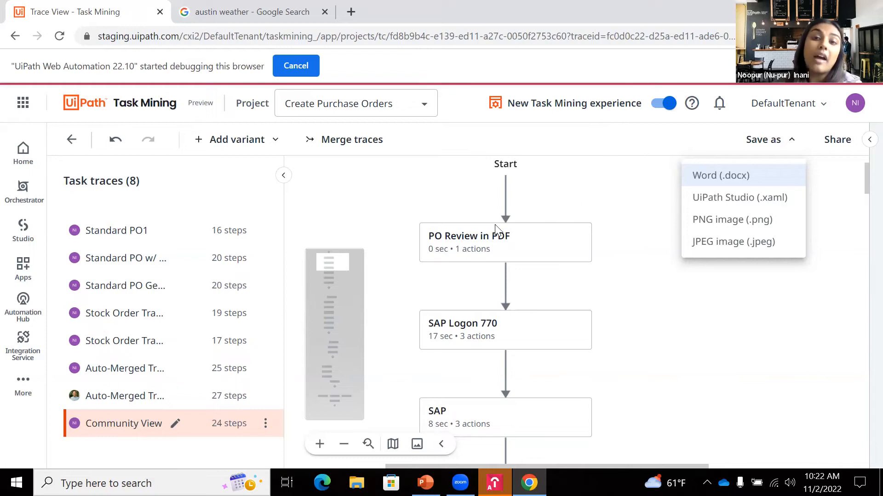
Open the Standard PO1 trace and follow its flow down to the Restrict Value Range step
left_click(145, 233)
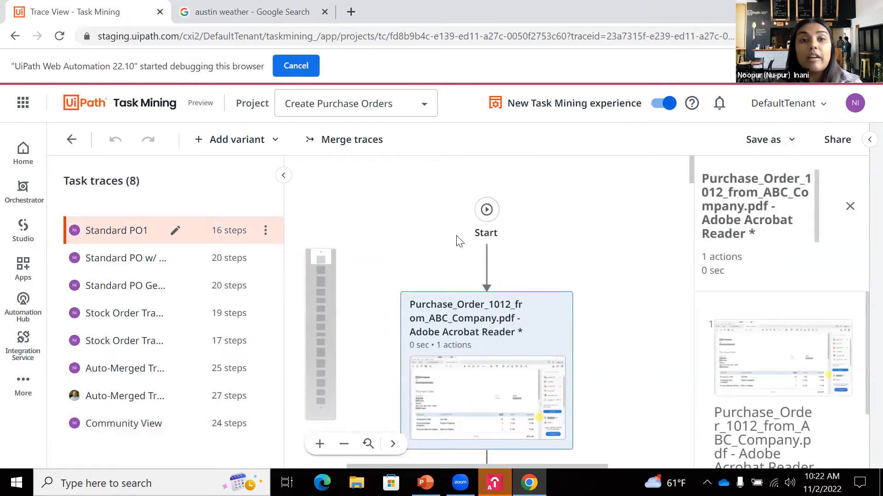
scroll(457, 236, "down", 12)
scroll(456, 236, "down", 10)
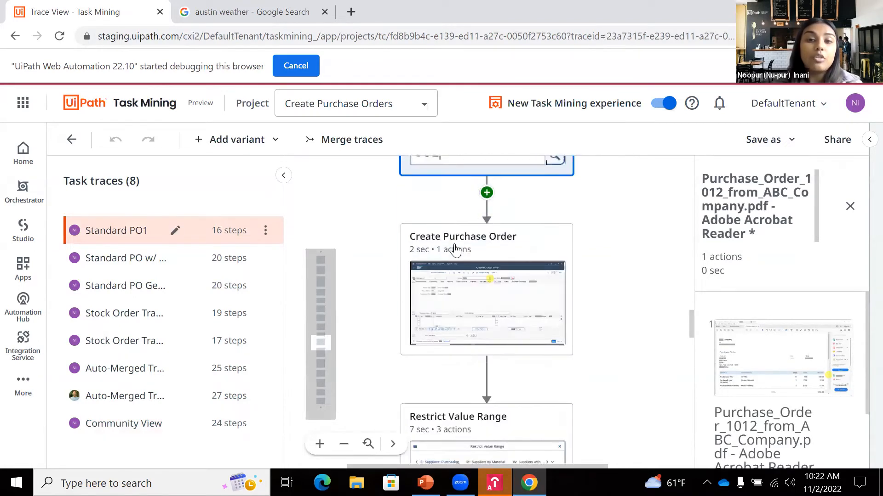
scroll(454, 250, "down", 4)
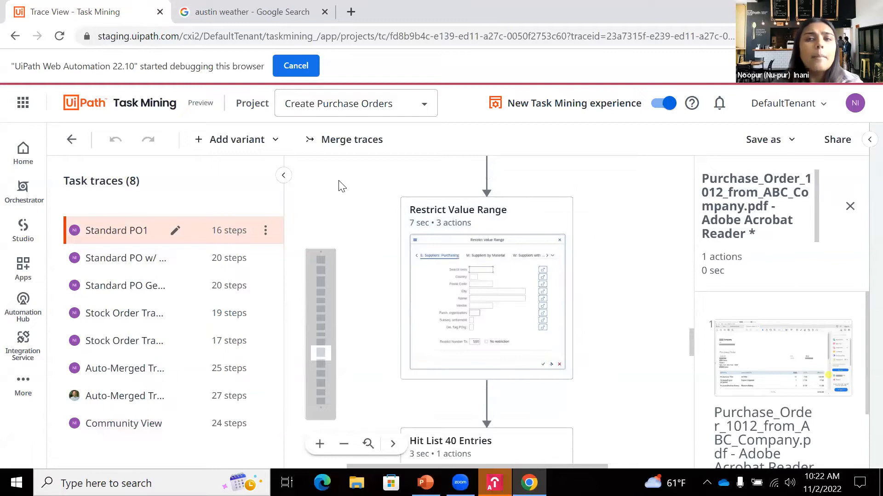
Open the Standard PO w/ wrong vendor name trace with step screenshots shown, and follow its flow to the Create Purchase Order step
left_click(150, 258)
left_click(393, 445)
left_click(417, 444)
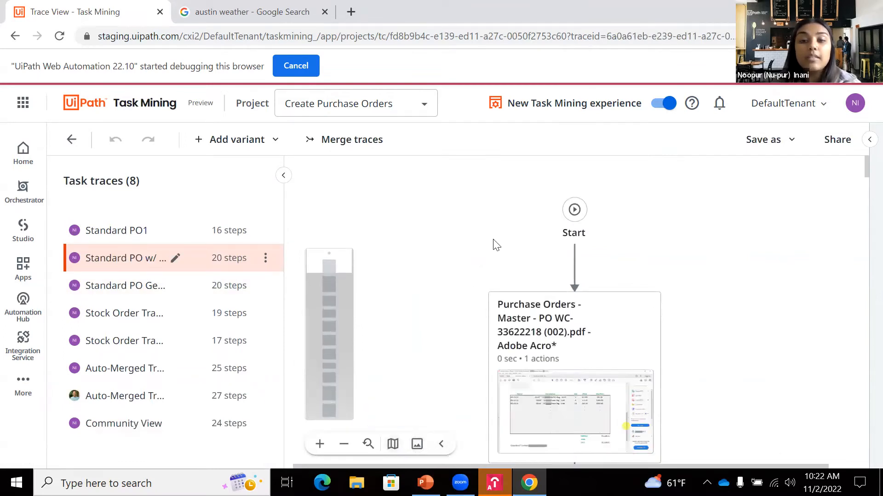
scroll(494, 245, "down", 15)
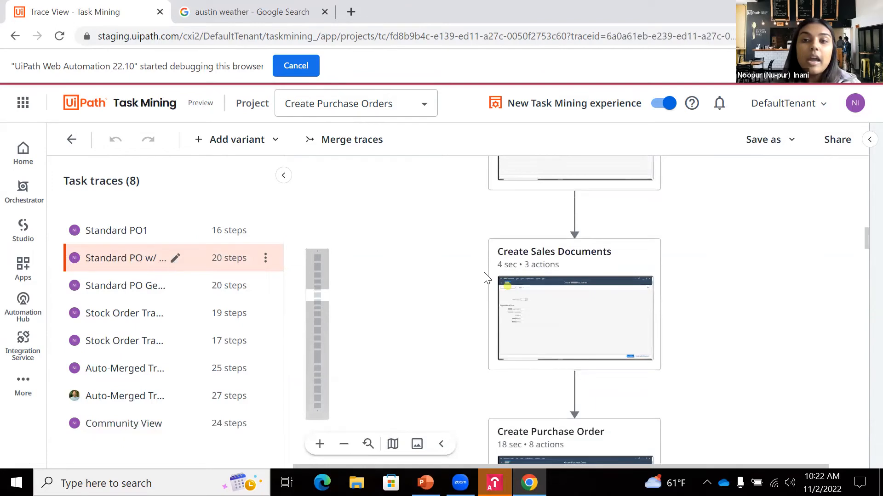
scroll(487, 277, "down", 3)
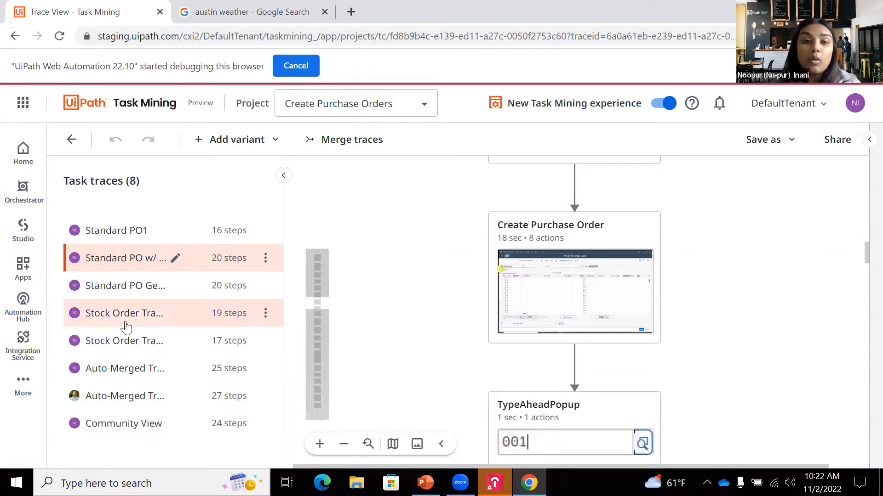
Open the Standard PO Ge... trace and follow its flow to the 3-action Create Purchase Order step before Restrict Value Range
left_click(137, 286)
scroll(444, 290, "down", 8)
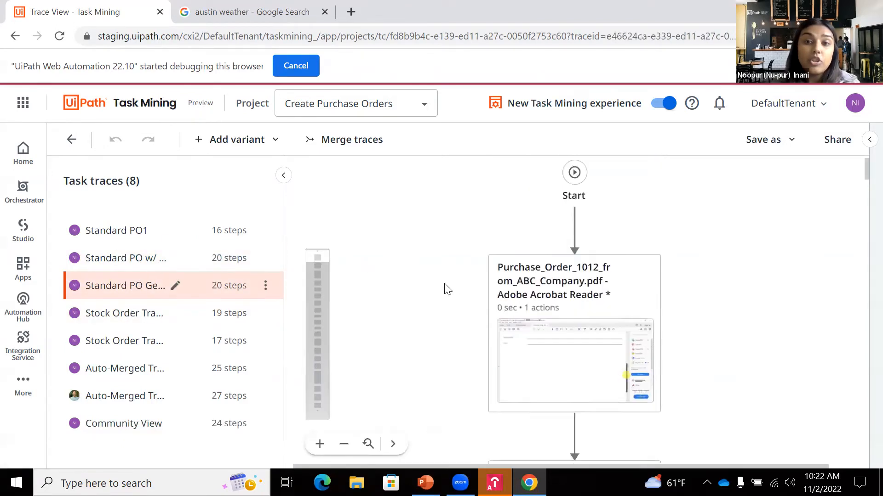
scroll(444, 296, "down", 5)
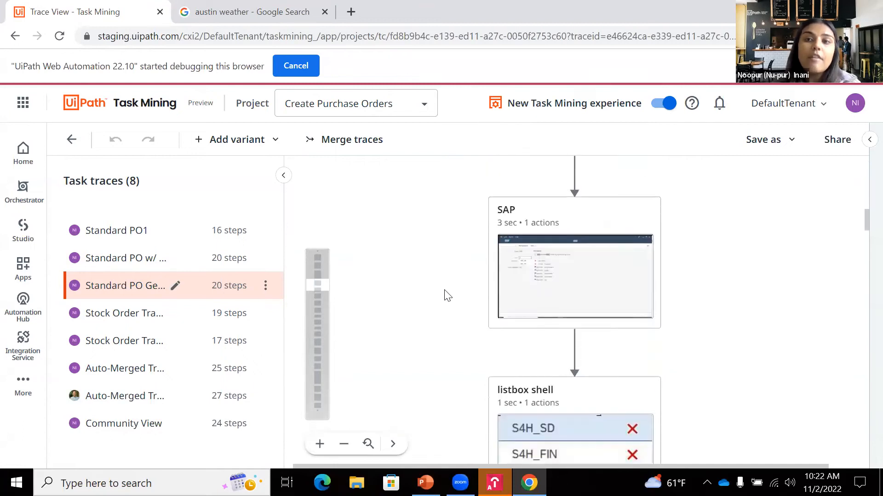
left_click(324, 366)
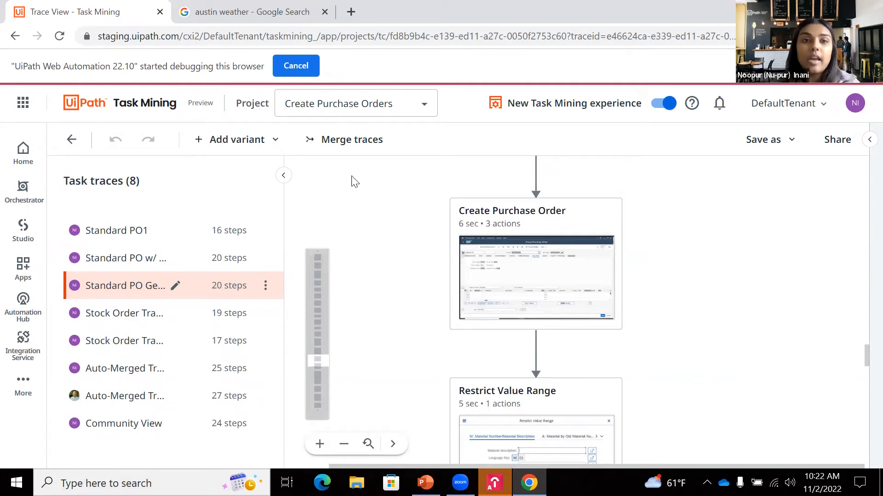
Reopen the Standard PO1 trace and review its steps from the purchase order PDF to the listbox shell
left_click(213, 245)
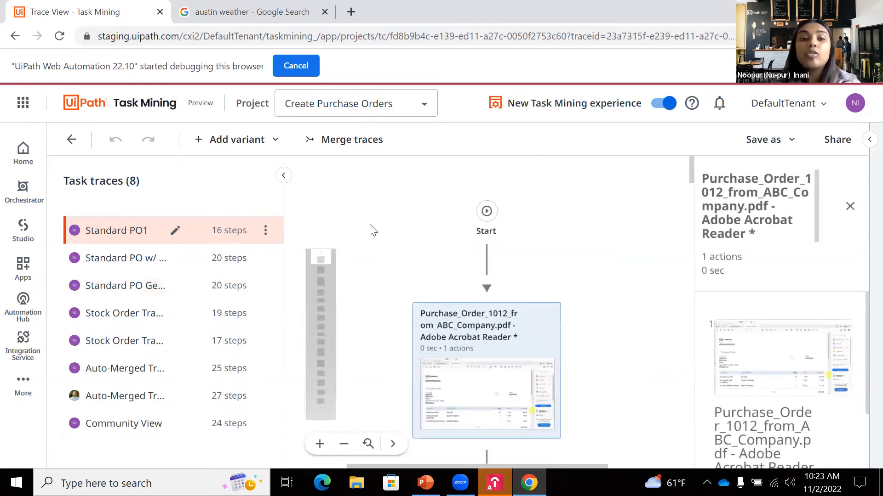
scroll(375, 233, "down", 8)
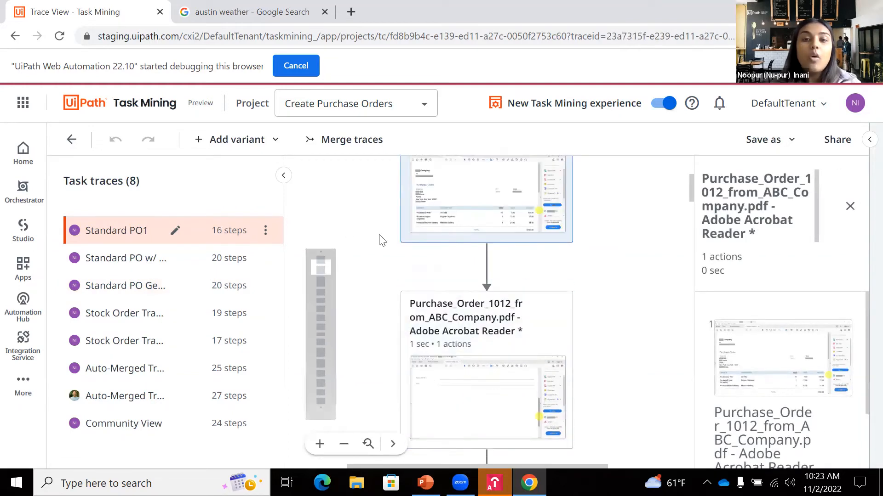
scroll(379, 240, "down", 3)
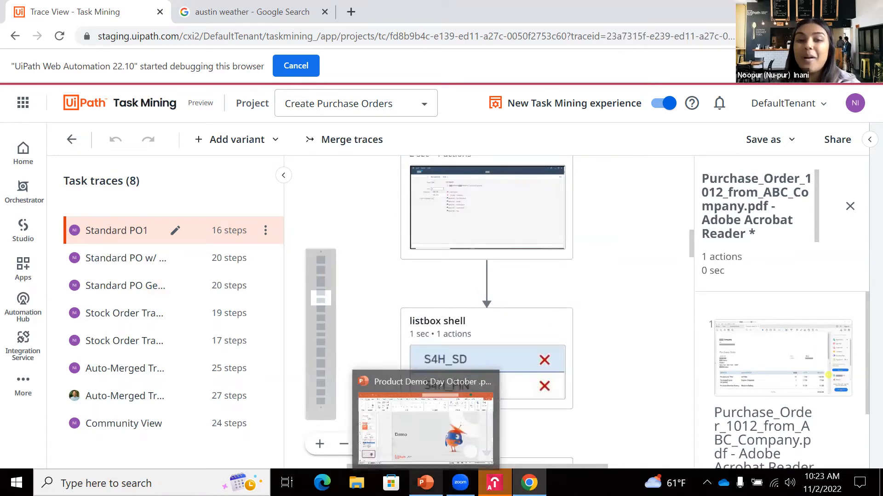
Switch to the Product Demo Day October presentation in PowerPoint and start its slide show from a selected slide
left_click(424, 438)
left_click(69, 349)
left_click(738, 465)
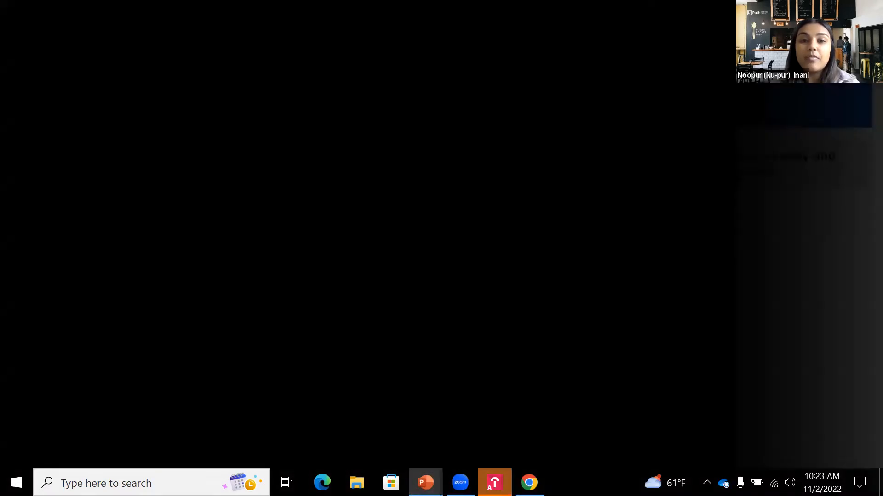